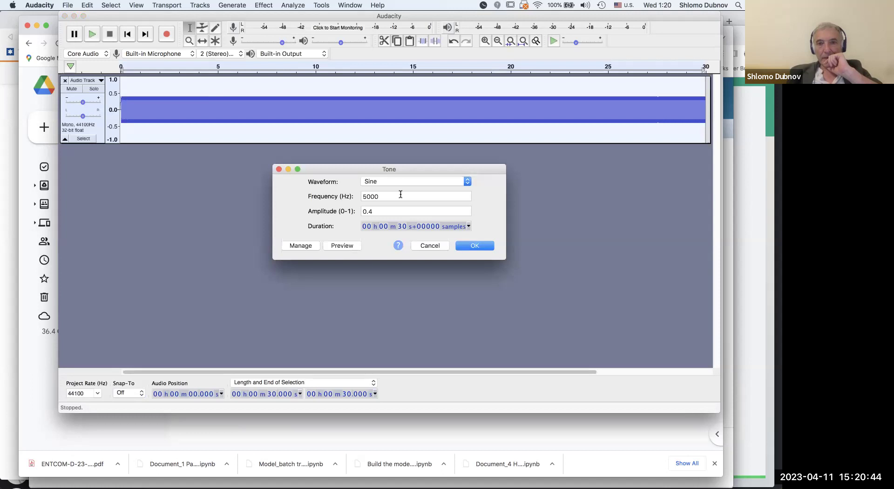
Step: Cancel the Tone settings without generating and remove the existing 30-second audio track
double_click(359, 196)
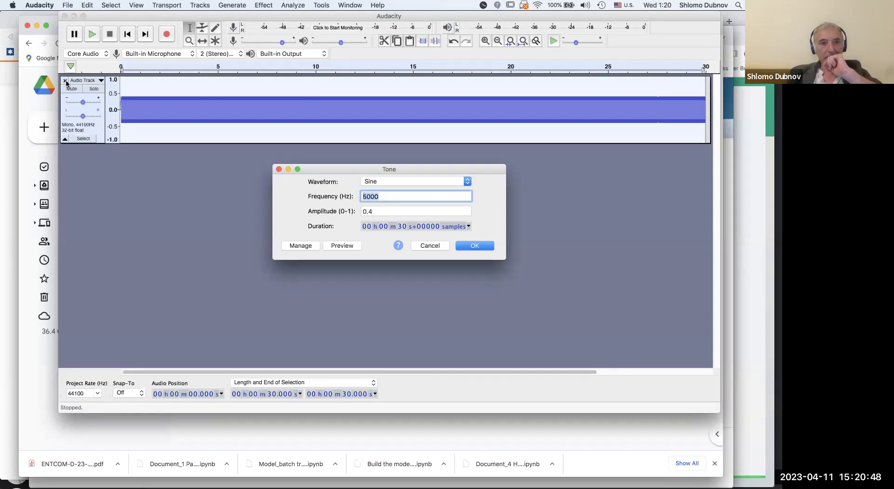
left_click(433, 245)
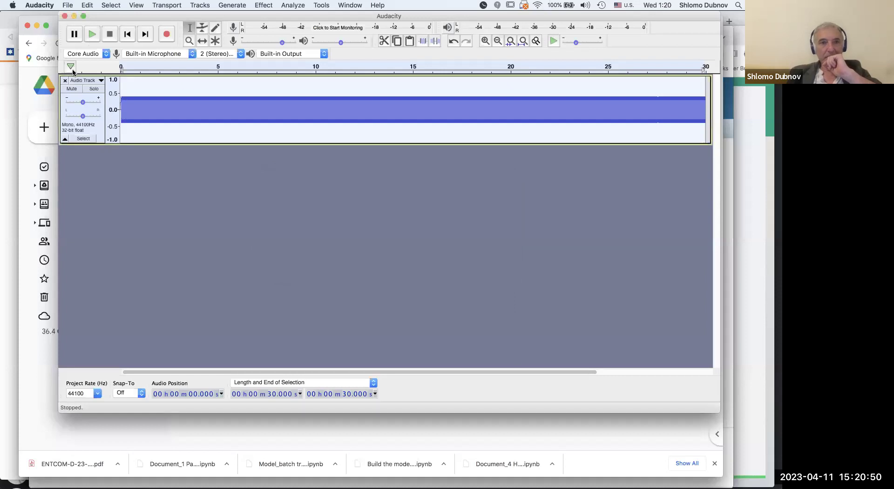
left_click(65, 80)
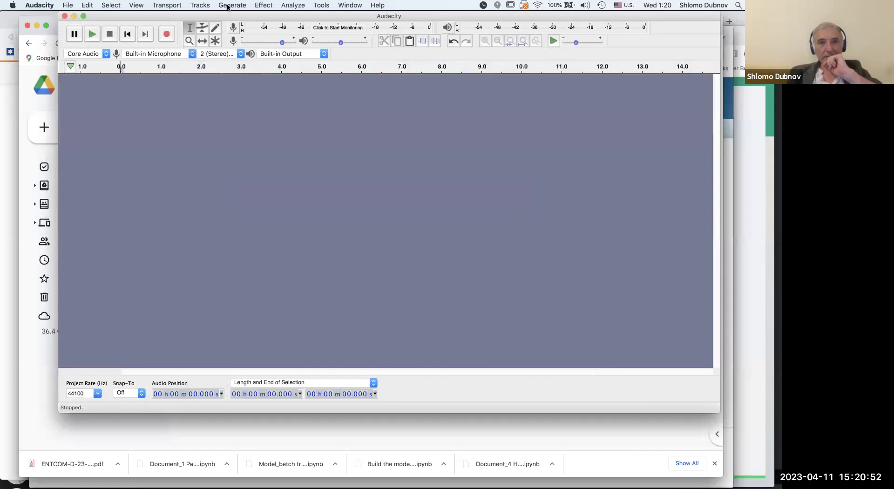
Step: Generate a 3-second sine tone with a frequency of 220 Hz and an amplitude of 0.4
left_click(228, 5)
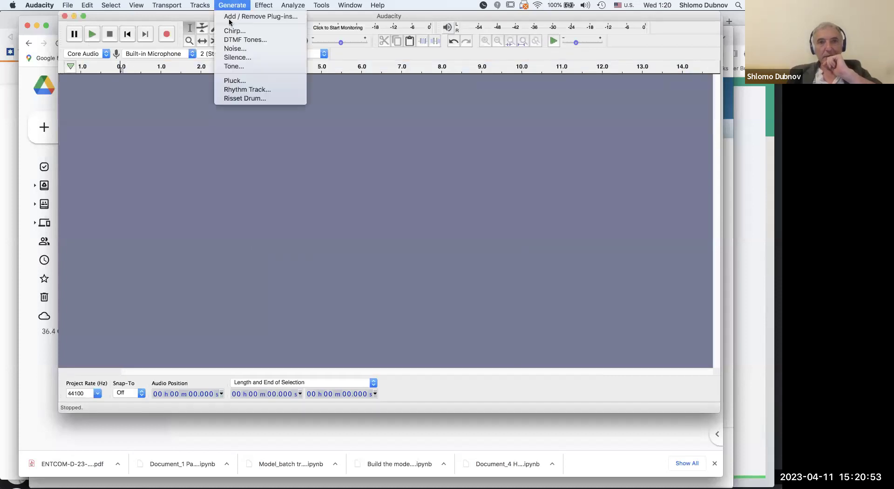
left_click(235, 67)
left_click(413, 197)
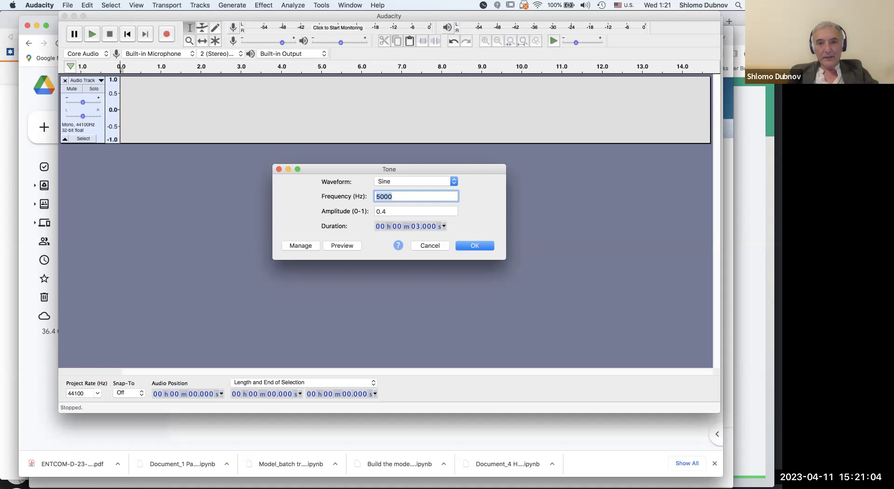
type("4")
key("BackSpace")
type("220")
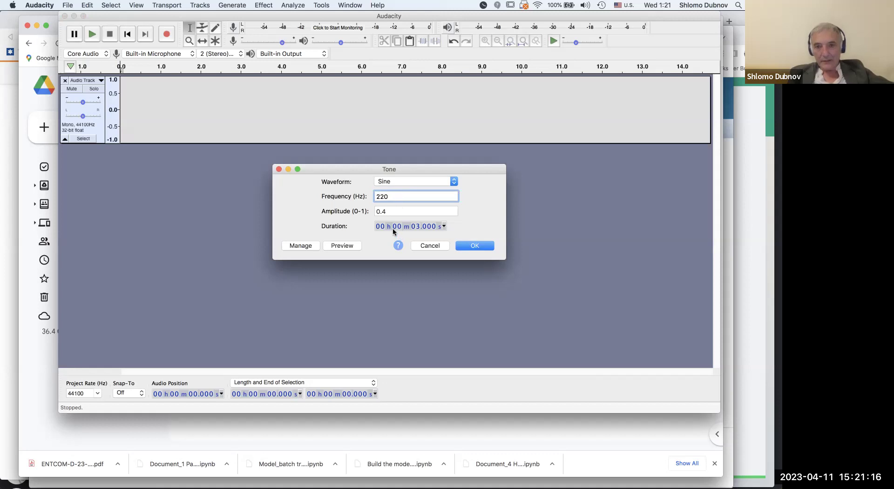
left_click(487, 247)
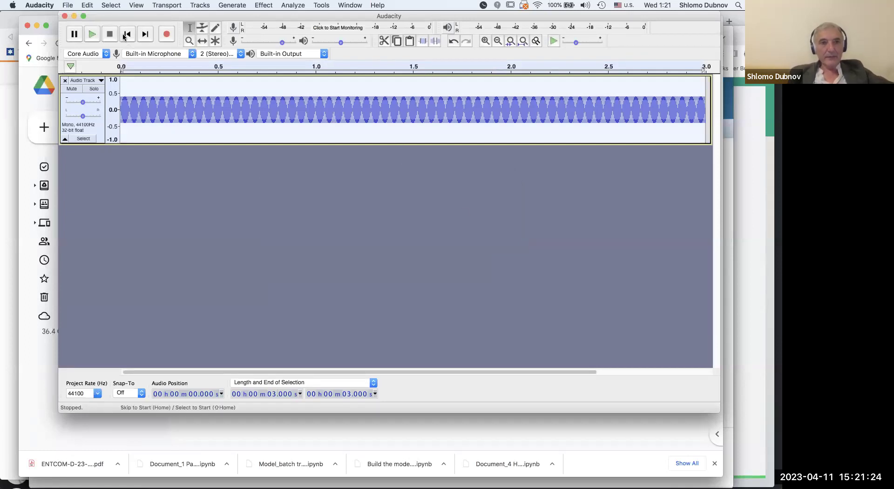
Step: Play the generated 220 Hz tone
left_click(93, 35)
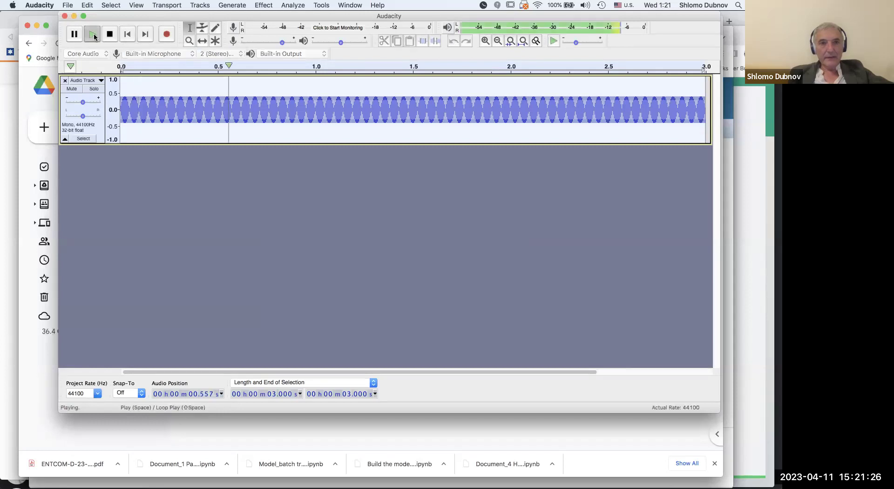
left_click(94, 37)
key("space")
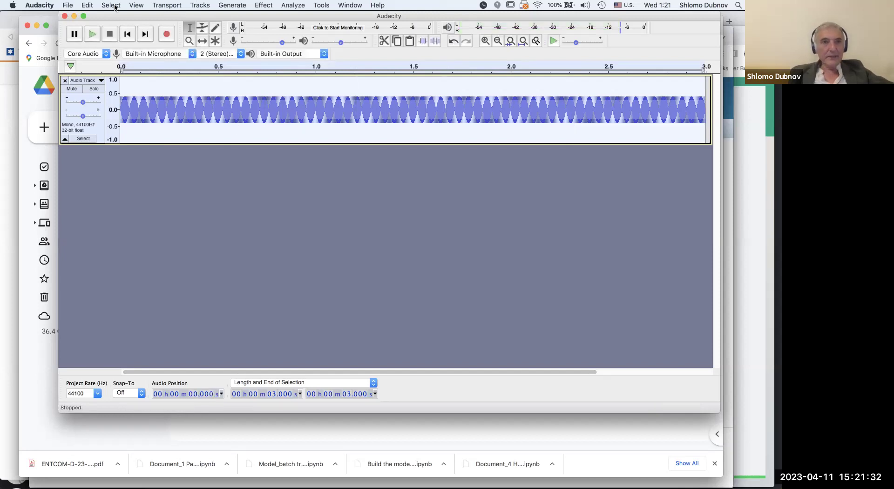
Step: Zoom in two levels on the tone's waveform
left_click(112, 5)
mouse_move(136, 6)
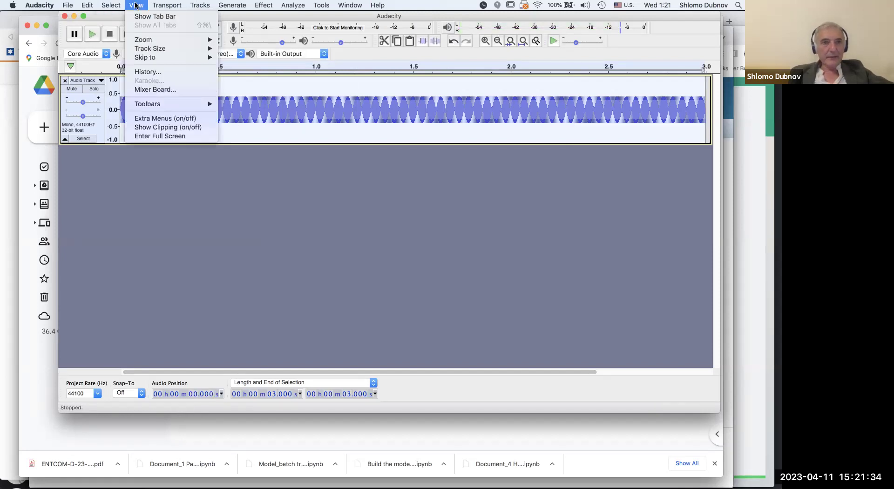
mouse_move(148, 40)
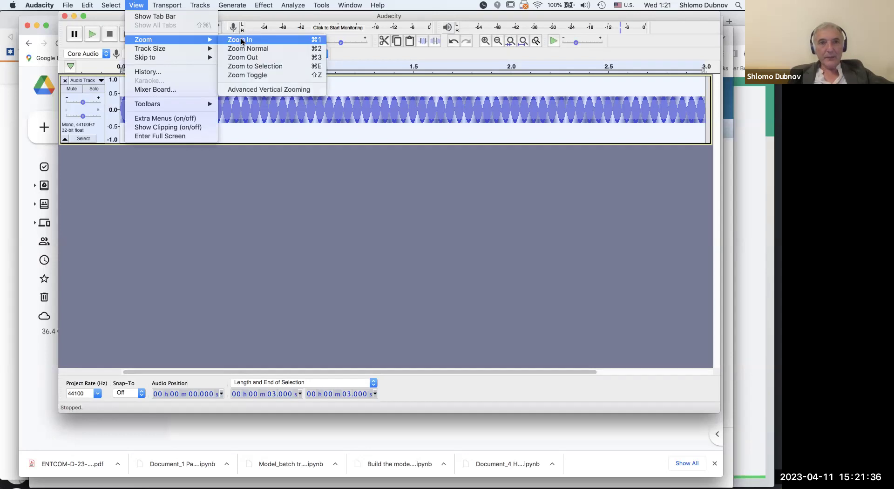
left_click(242, 41)
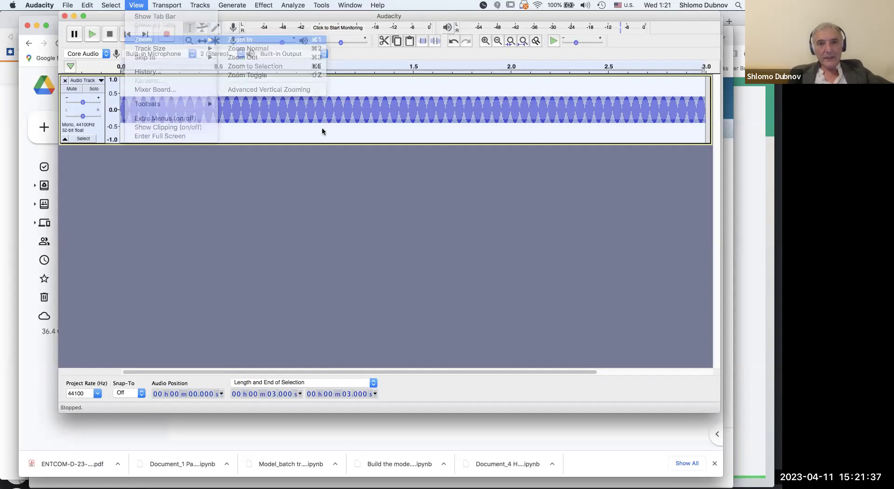
left_click(135, 5)
mouse_move(144, 40)
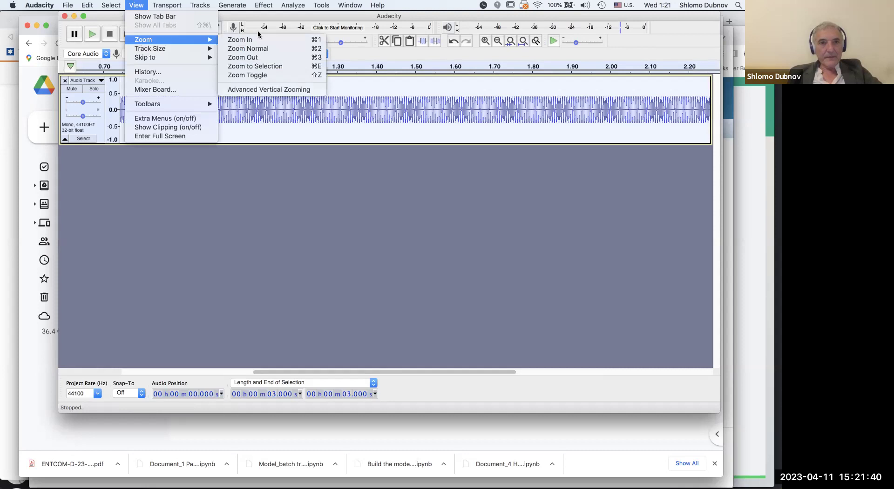
left_click(257, 40)
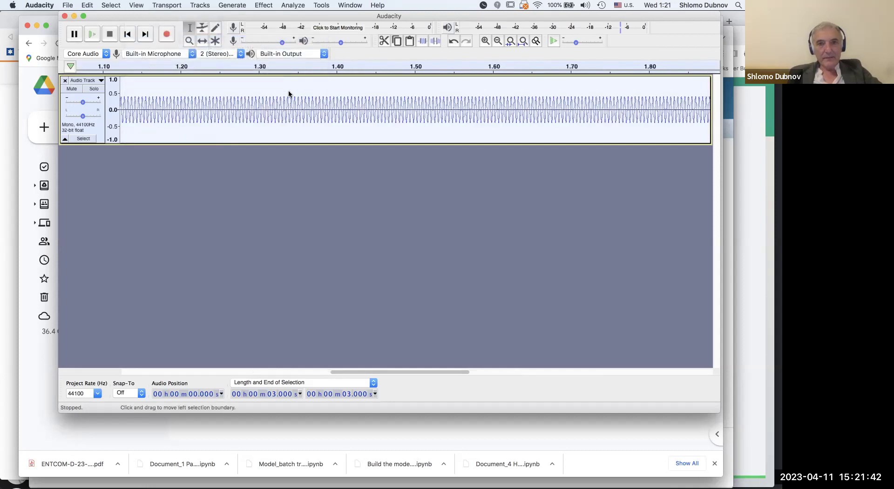
Step: Keep the project open, magnify the waveform until its individual cycles are distinct, and make the track taller
key("super+w")
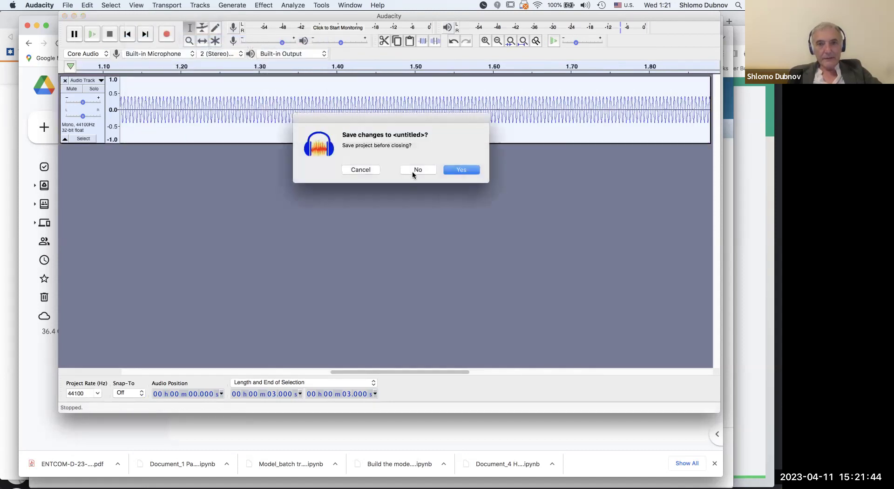
left_click(363, 169)
key("super+1")
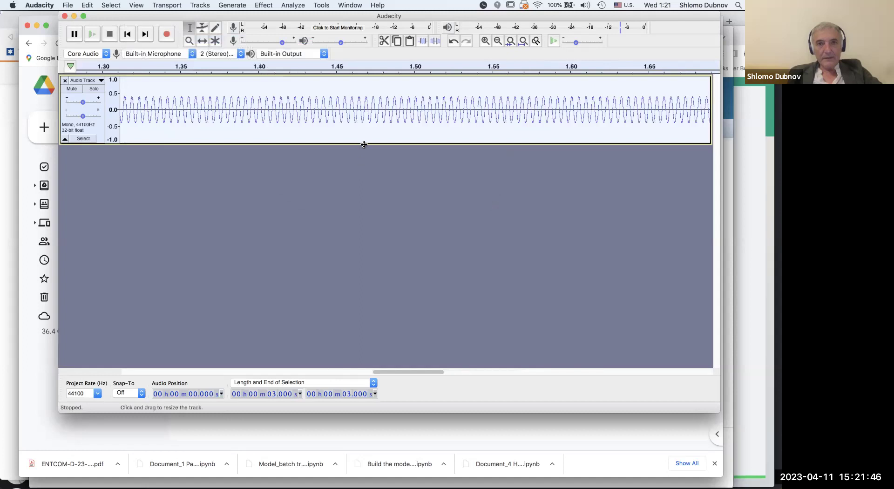
left_click_drag(363, 146, 371, 195)
key("super+1")
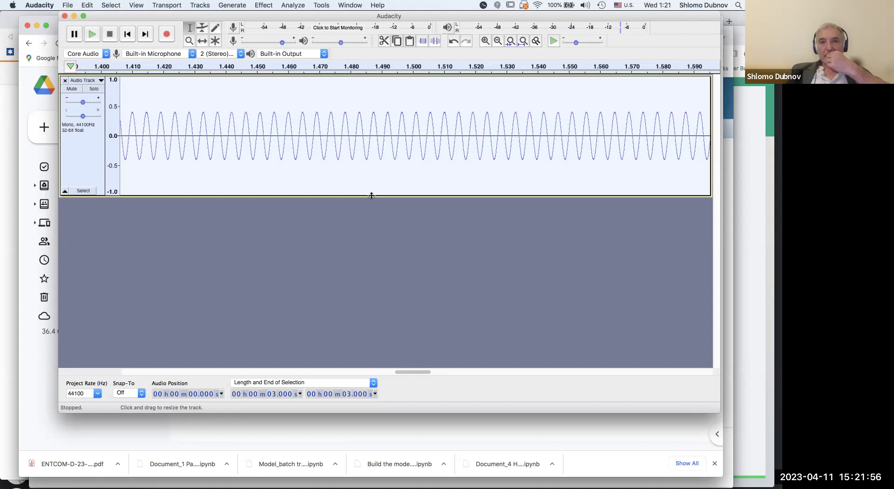
Step: Replace the selected tone with a 3-second sine chirp from 220 to 330 Hz, amplitude 0.4, linear interpolation
left_click(235, 6)
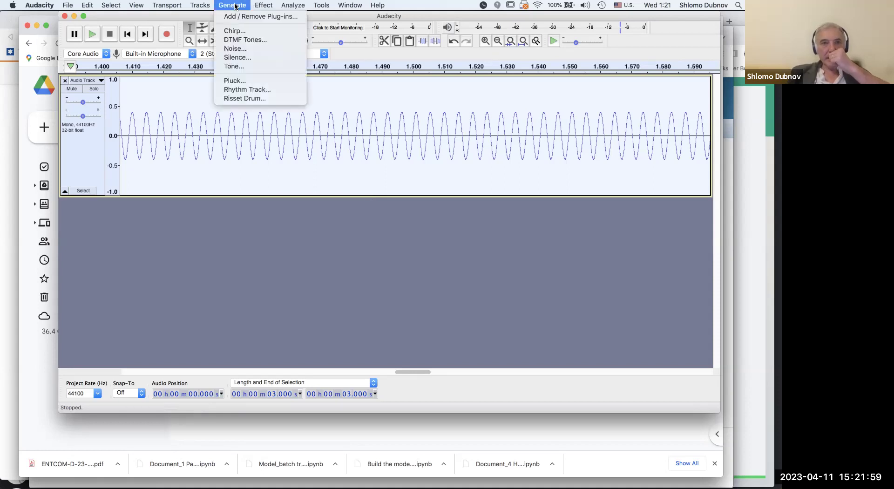
left_click(238, 30)
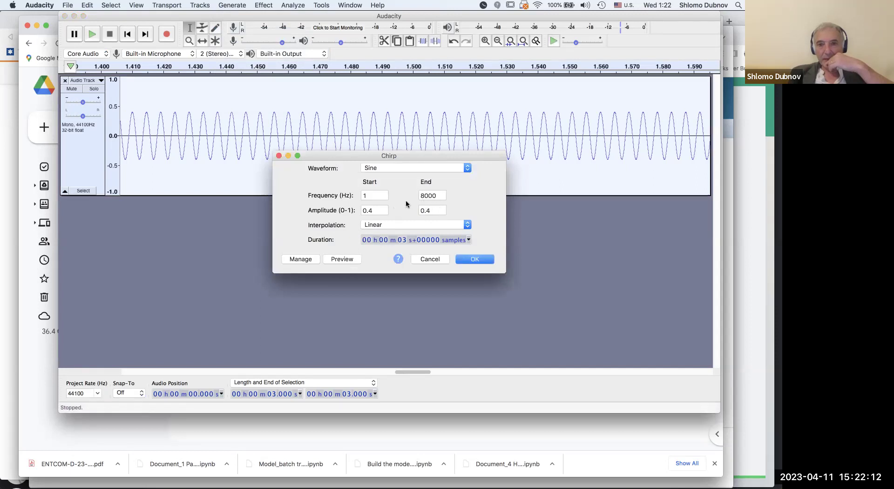
left_click(361, 195)
type("220")
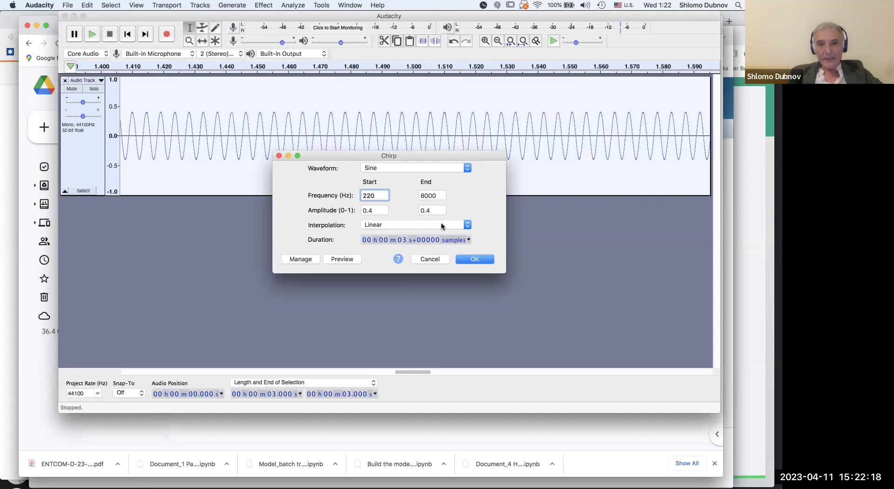
double_click(435, 196)
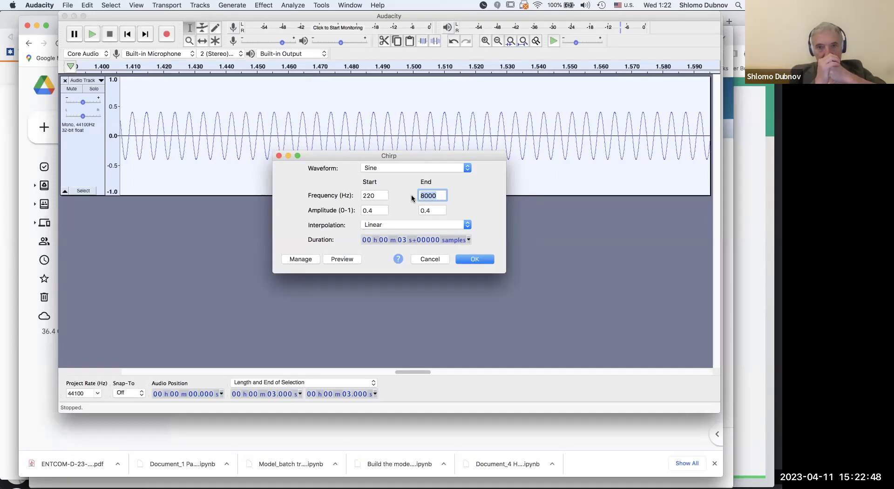
type("330")
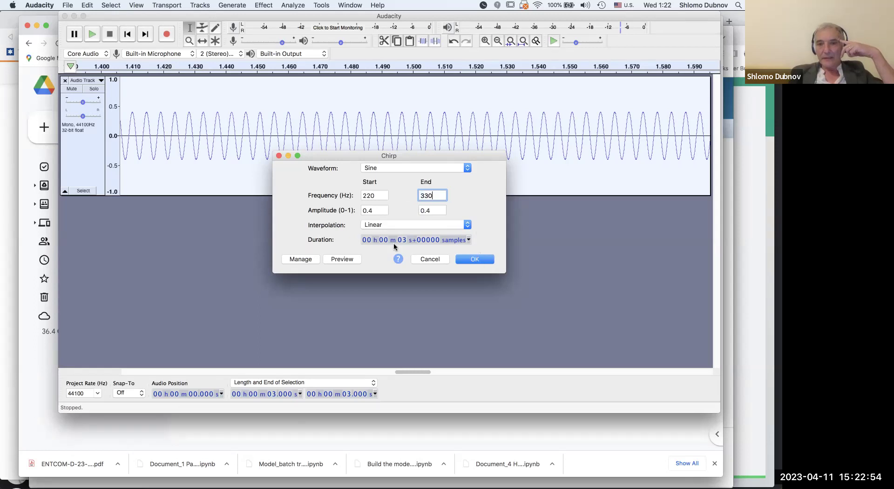
left_click(473, 260)
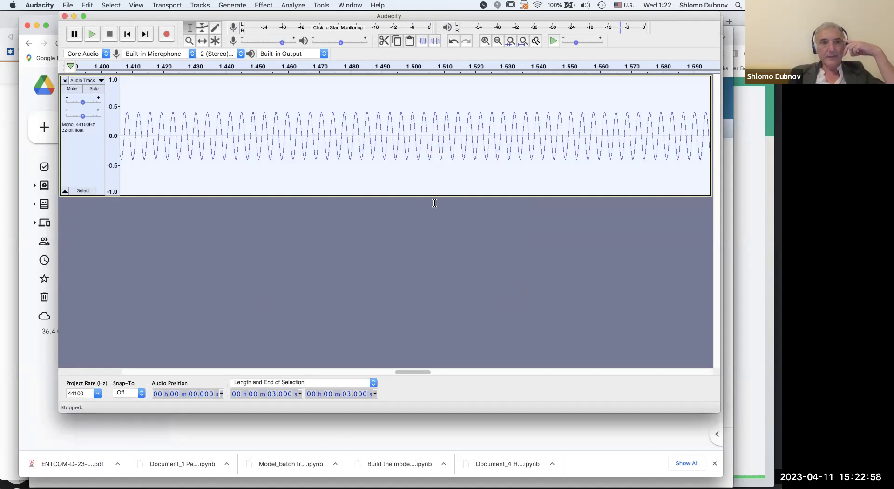
Step: Examine the chirp's cycle spacing from the middle back to the beginning, using a wider zoom level as well
scroll(196, 107, "left", 10)
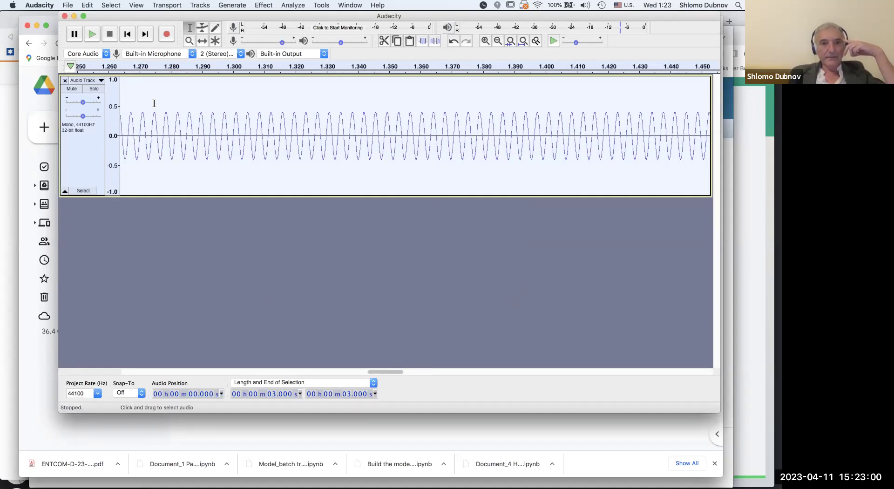
scroll(210, 106, "left", 15)
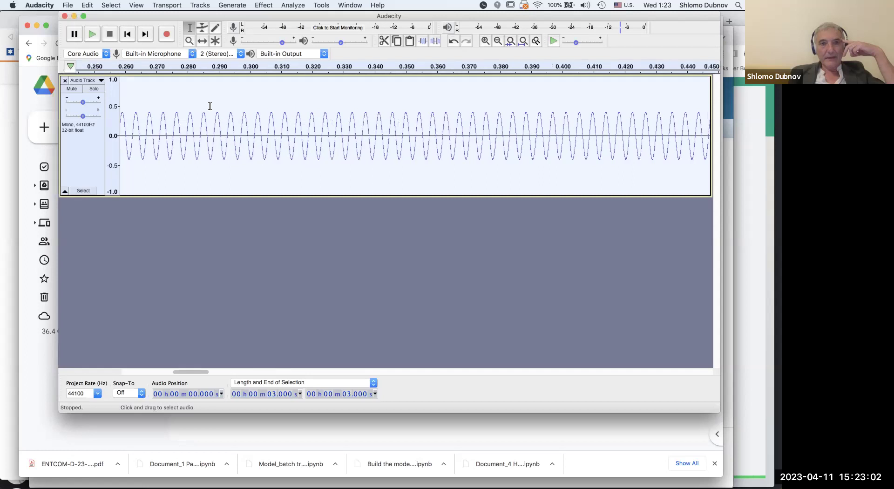
left_click(135, 6)
mouse_move(140, 41)
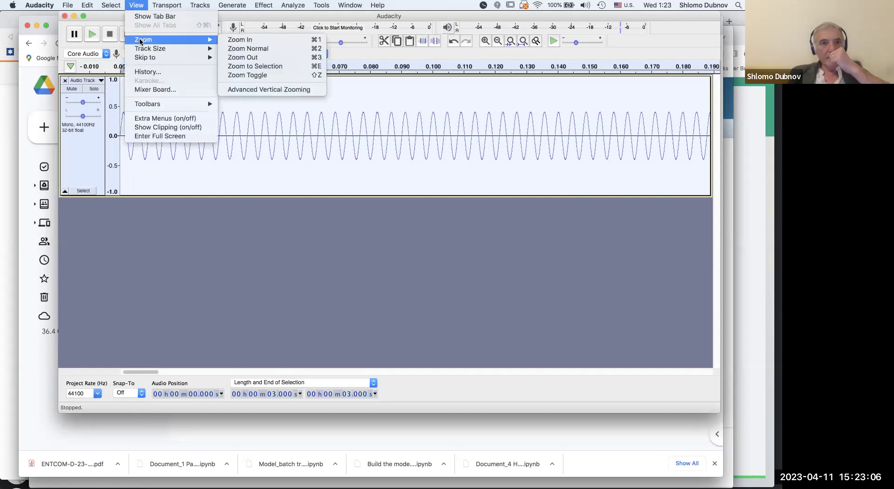
left_click(245, 58)
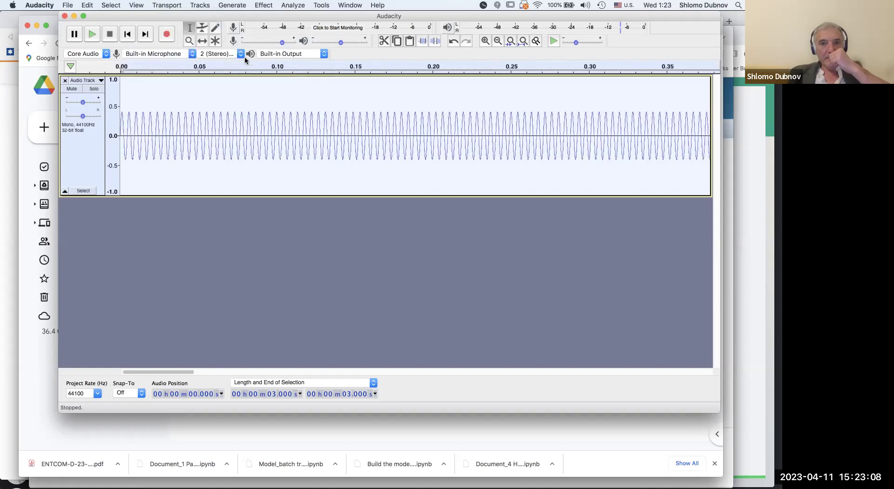
scroll(184, 113, "right", 10)
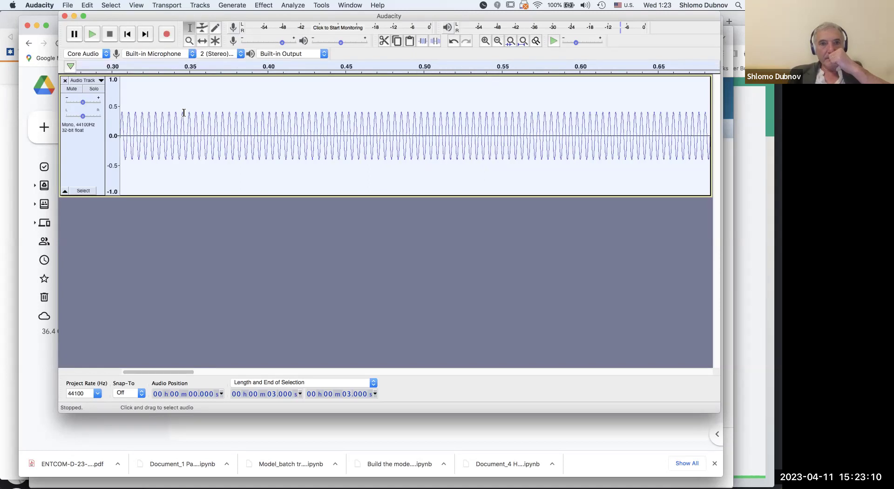
scroll(184, 113, "left", 10)
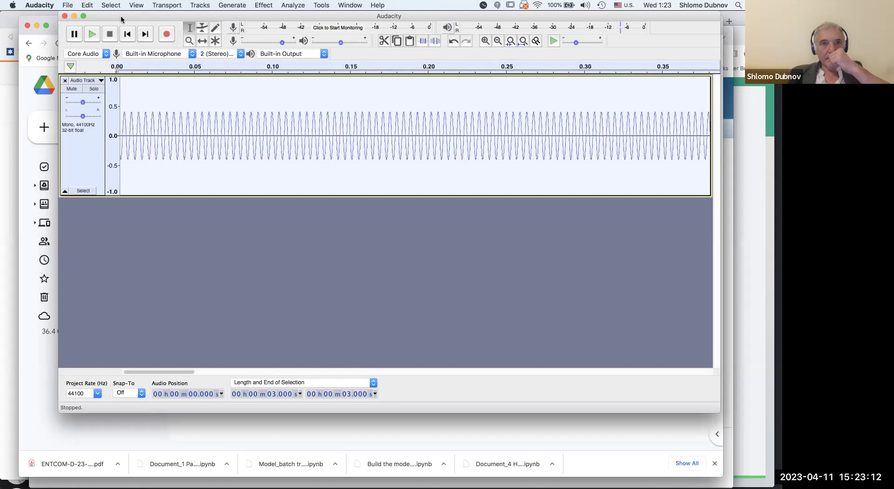
Step: Reset to normal zoom, magnify the middle of the chirp again, and play the chirp
left_click(136, 5)
mouse_move(140, 43)
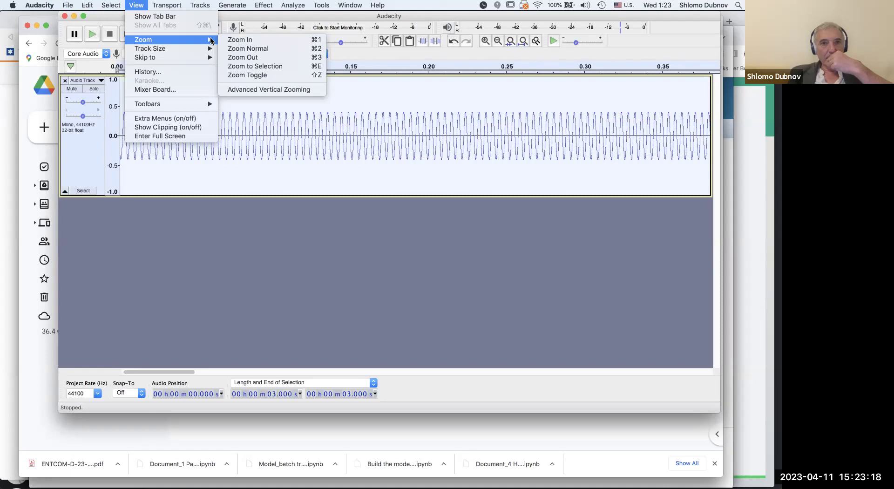
left_click(247, 51)
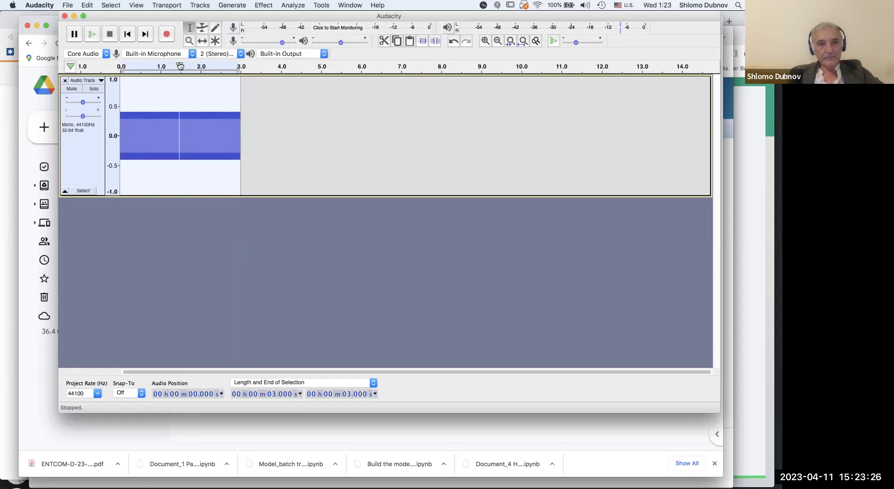
key("super+1")
key("super+1")
key("super+1")
key("super+1")
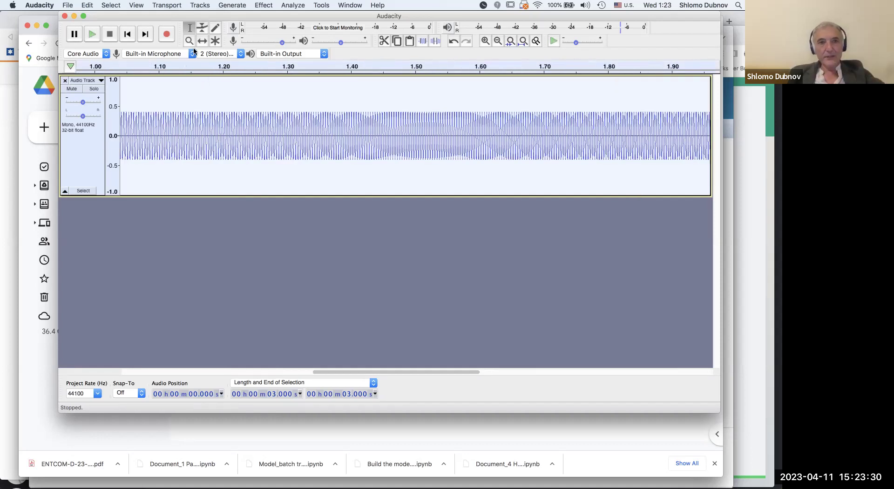
left_click(92, 35)
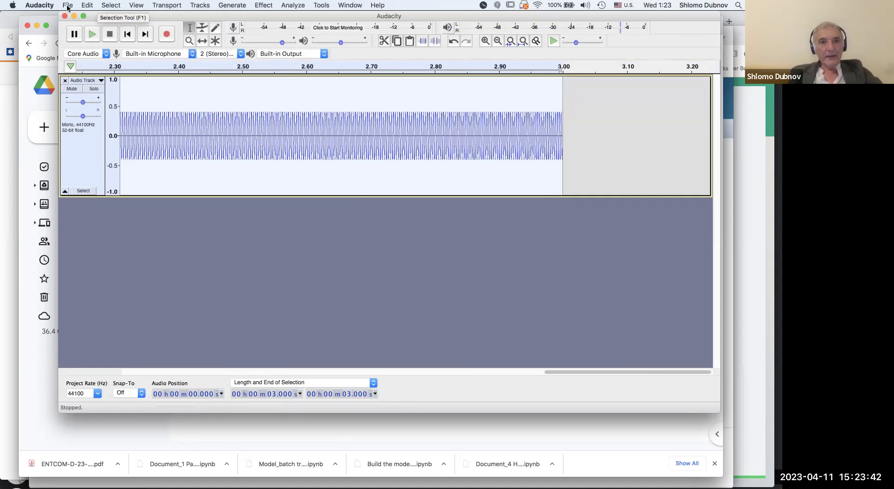
Step: Add a new mono track and generate a 3-second sine tone in it at 220 Hz, amplitude 0.4
left_click(135, 6)
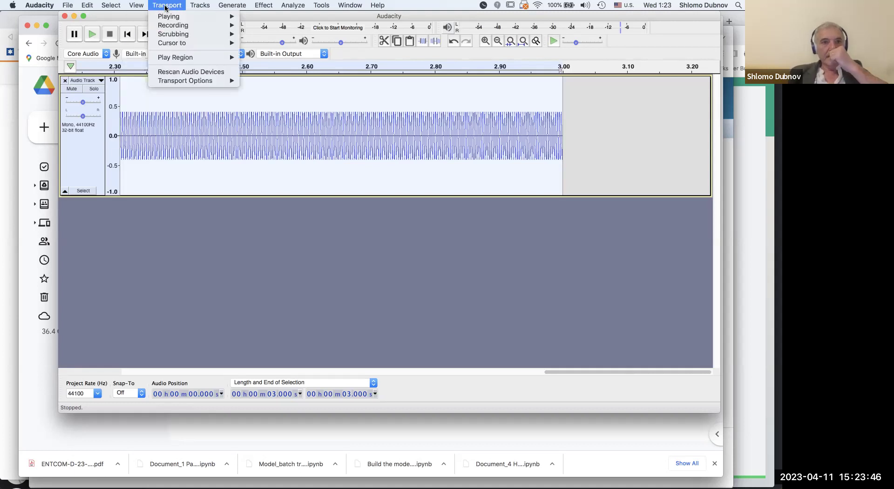
mouse_move(201, 7)
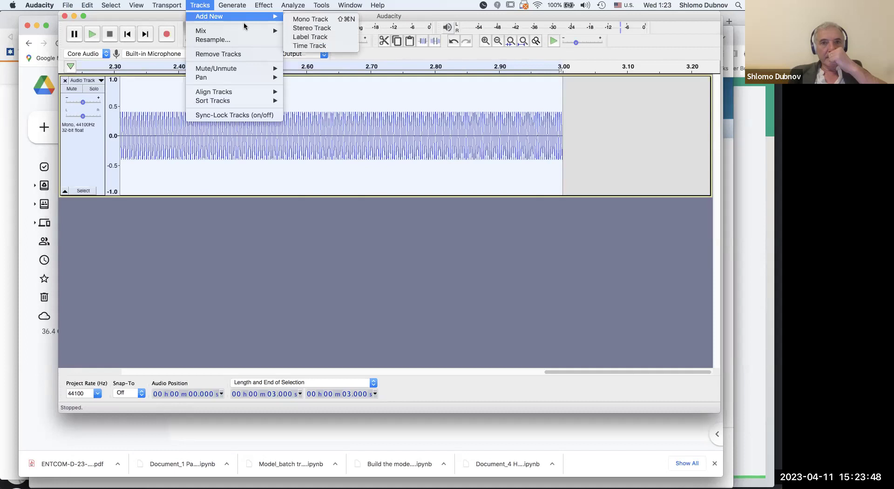
mouse_move(274, 18)
left_click(310, 19)
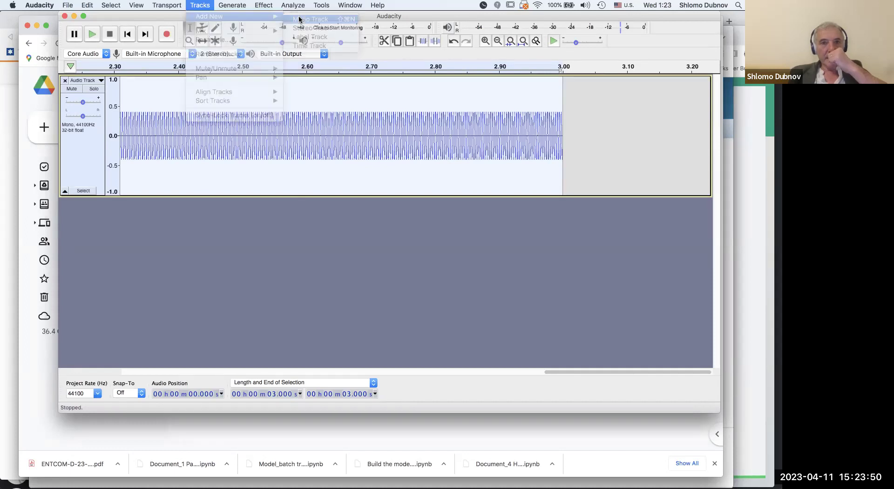
left_click(233, 7)
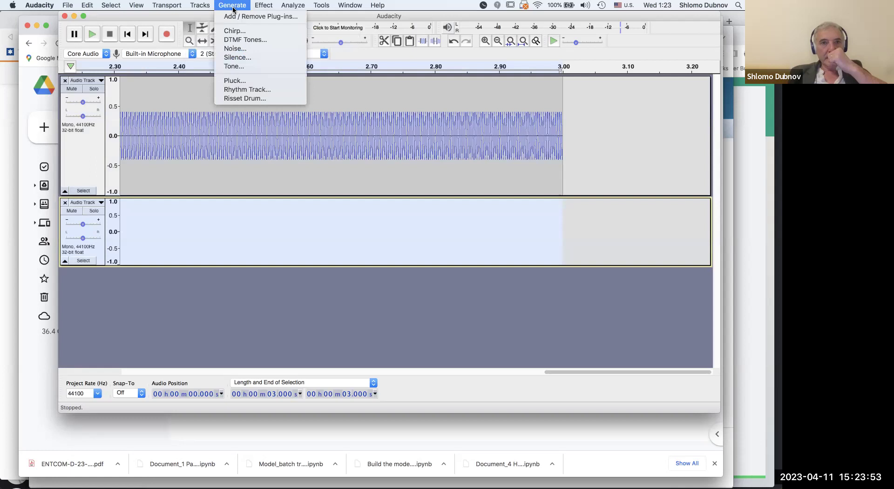
left_click(236, 68)
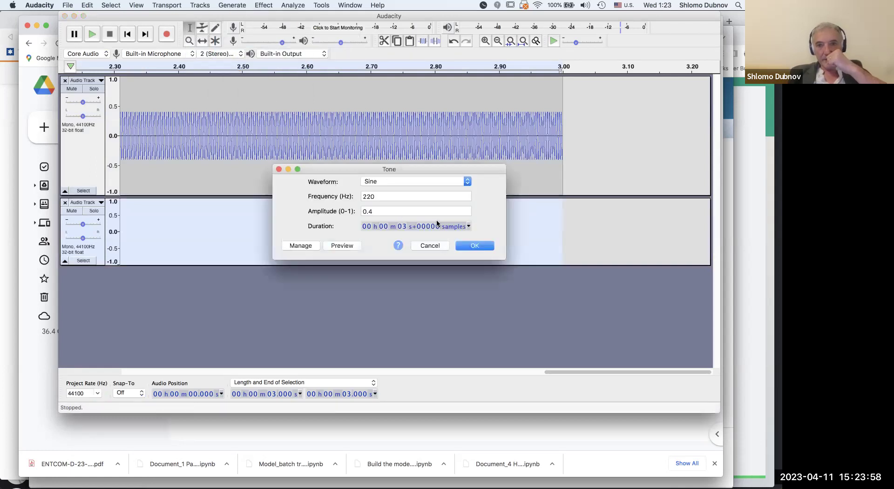
left_click(476, 245)
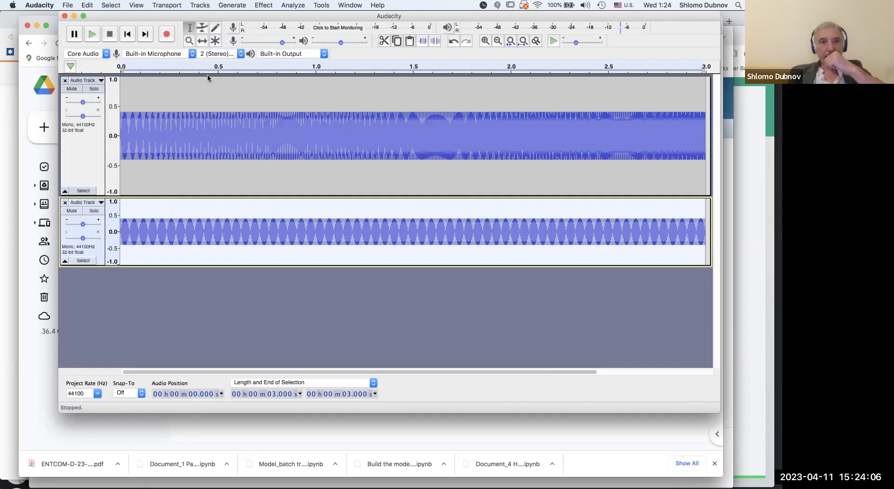
Step: Play the chirp and tone tracks together, then select and play only their first 0.315 s
left_click(93, 36)
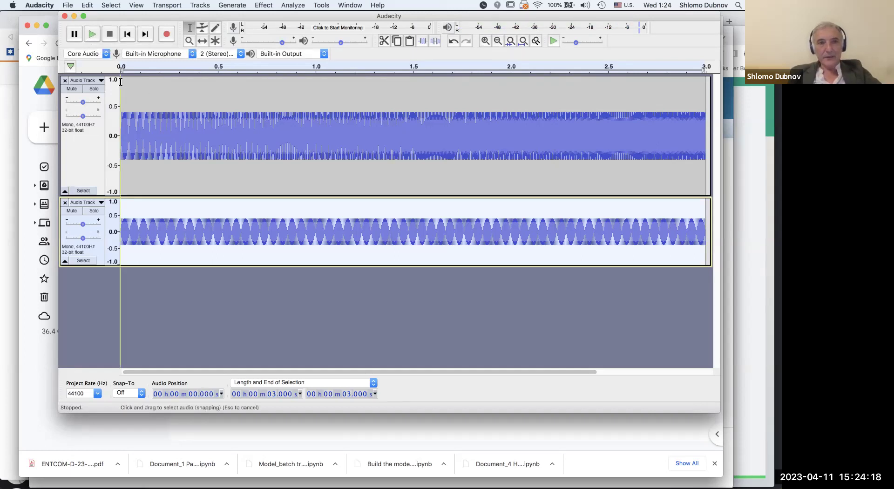
left_click_drag(156, 85, 181, 226)
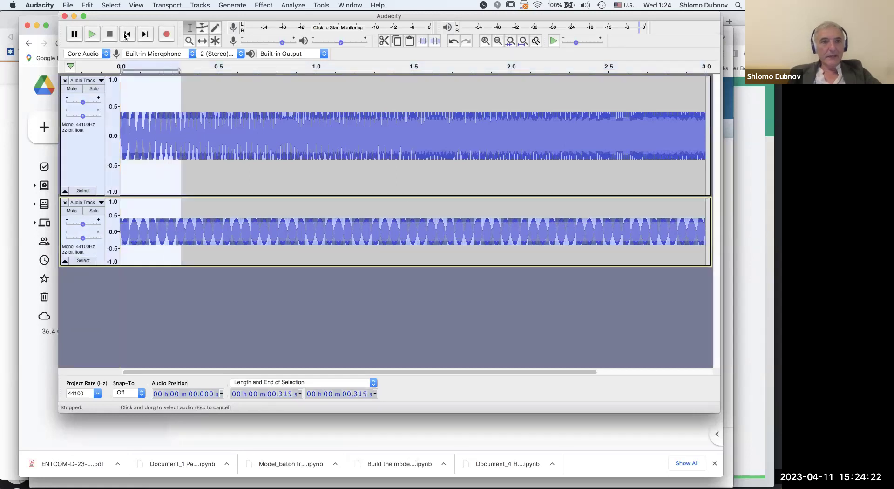
left_click(92, 38)
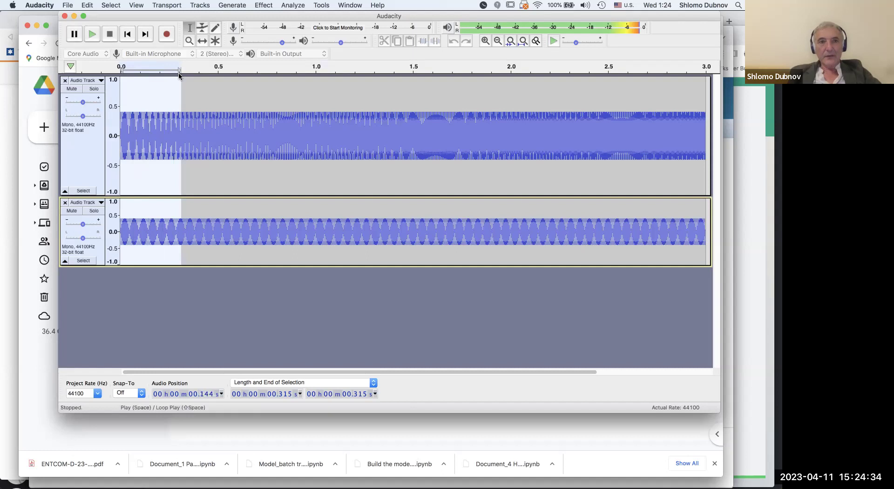
key("space")
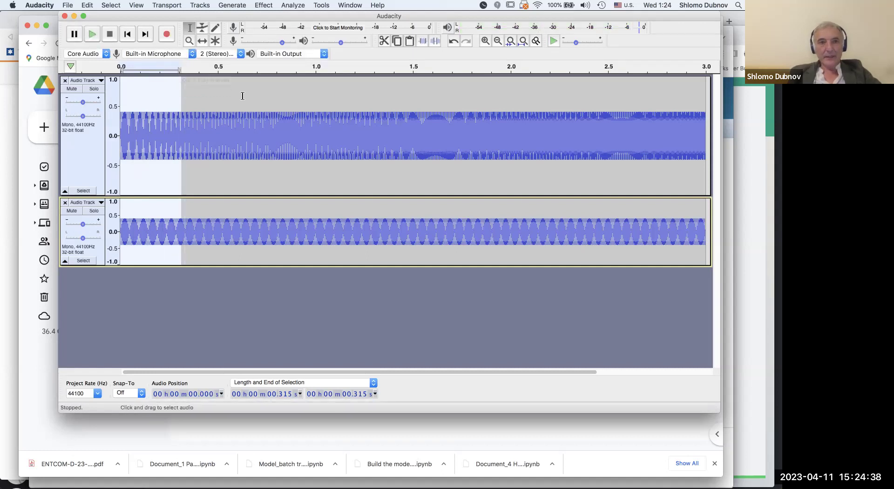
Step: Select about 0.27 to 0.628 s across both tracks and listen to that section
left_click_drag(239, 96, 172, 233)
left_click(92, 34)
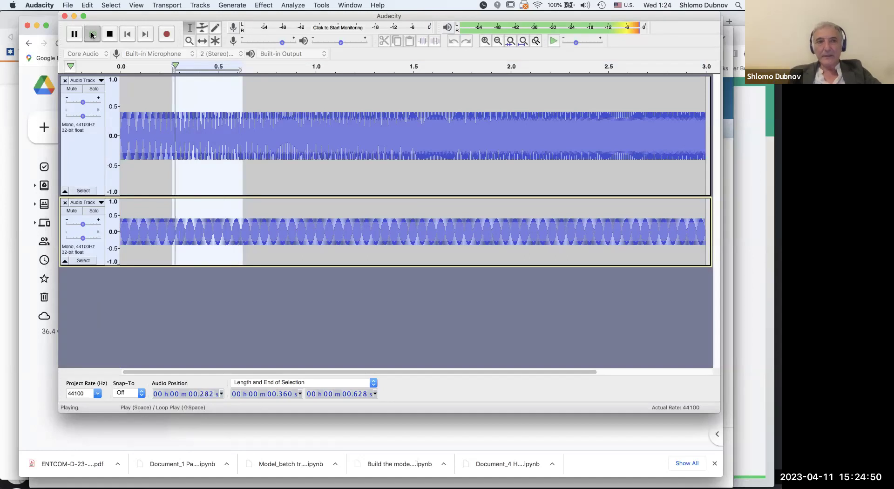
left_click(110, 37)
Step: Select about 0.63 to 1.165 s across both tracks and listen to the combined sound there
left_click_drag(268, 132, 270, 139)
left_click(319, 186)
left_click(347, 189)
left_click_drag(347, 189, 243, 251)
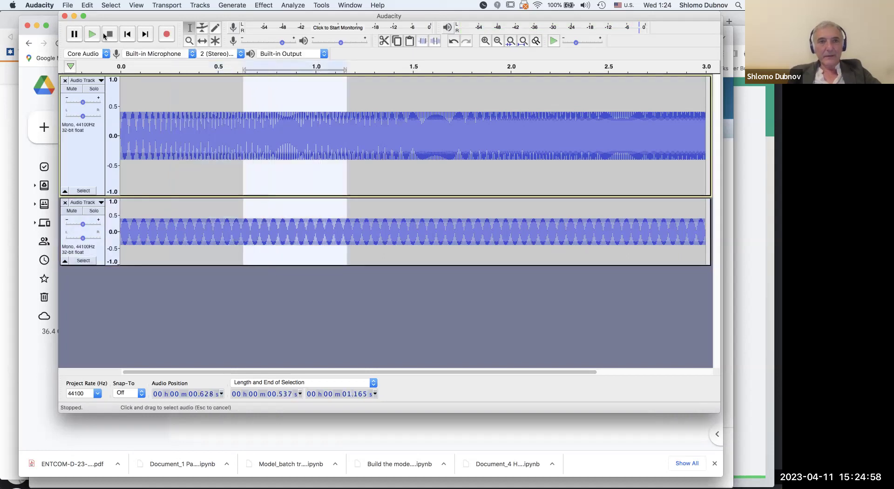
left_click(91, 35)
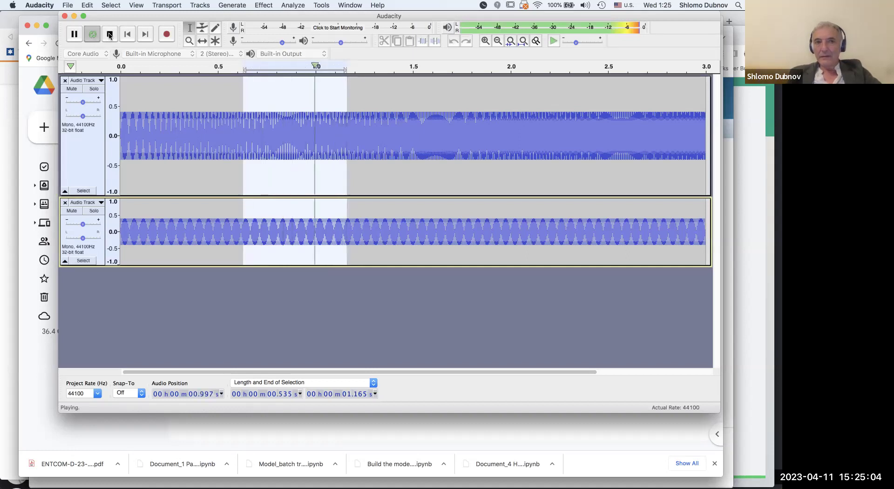
left_click(110, 34)
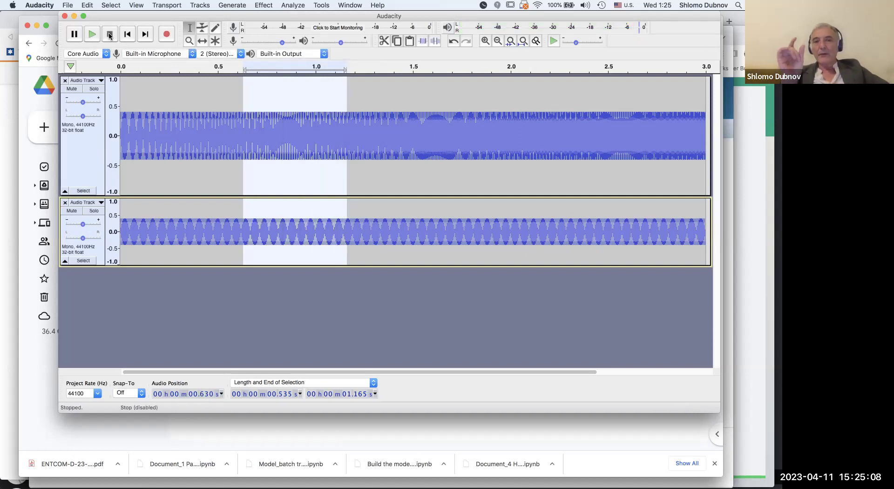
Step: Select 1.217 to 1.618 s across both tracks and play that section
left_click(325, 125)
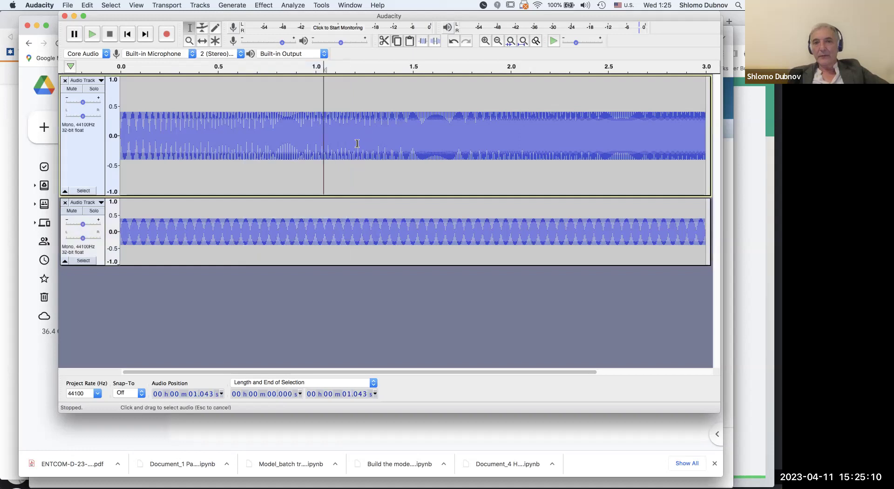
left_click_drag(359, 140, 435, 233)
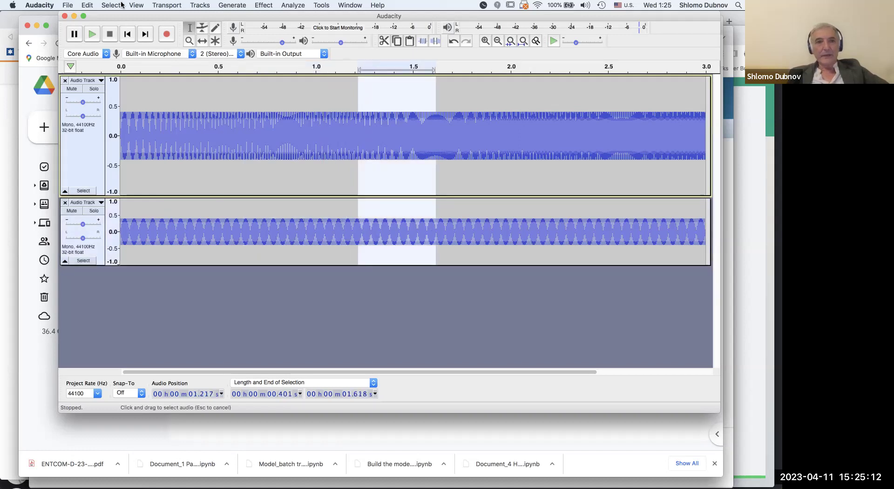
left_click(90, 34)
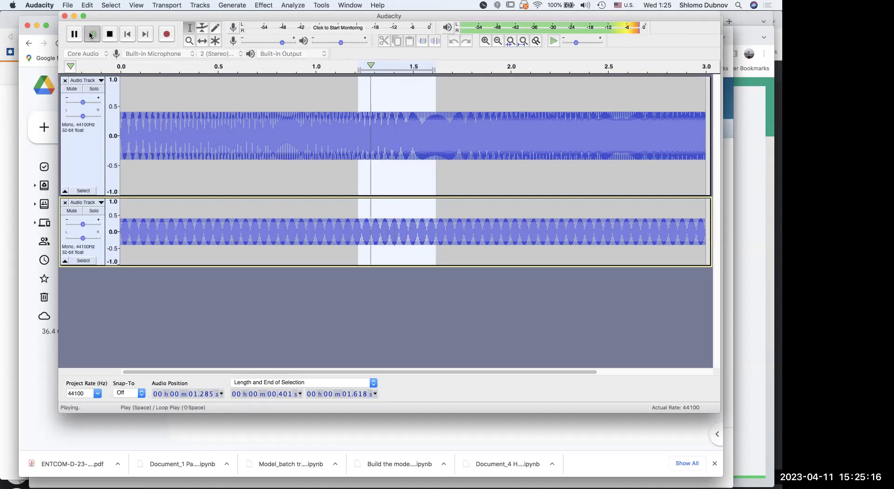
left_click(110, 34)
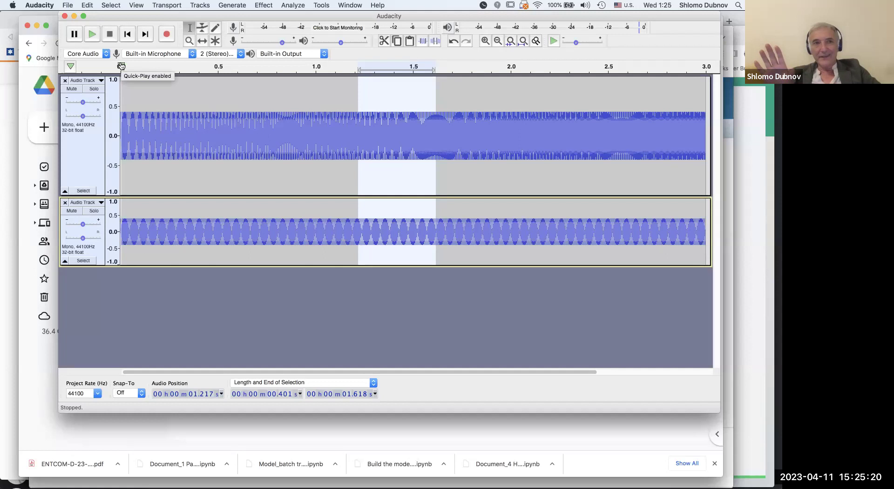
Step: Set the playback device to ZoomAudioDevice in the preferences and replay the selected section of both tracks
left_click(32, 5)
left_click(40, 31)
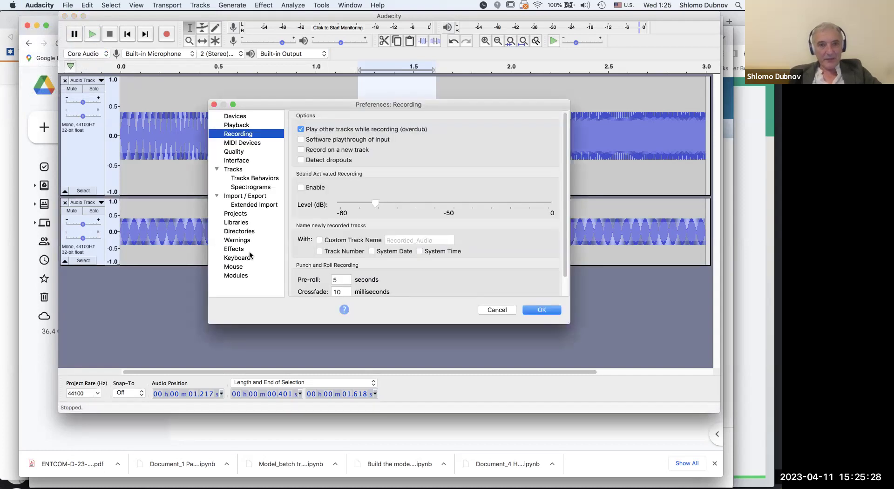
left_click(241, 124)
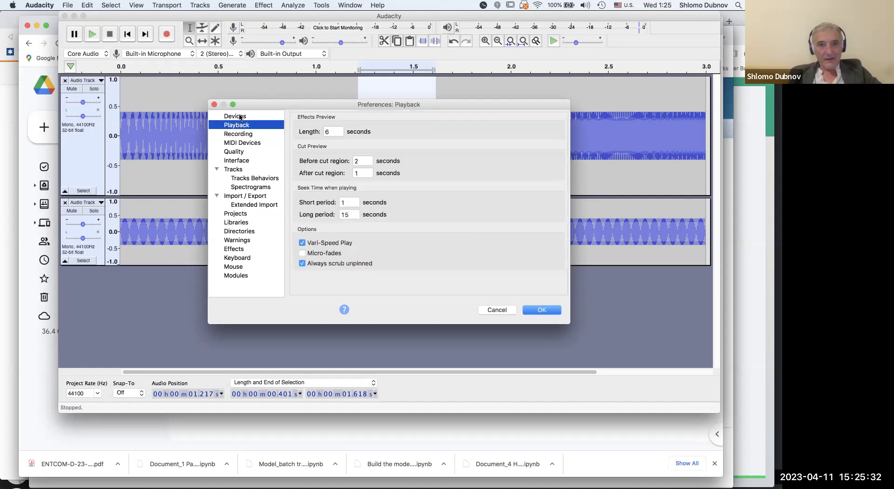
left_click(241, 117)
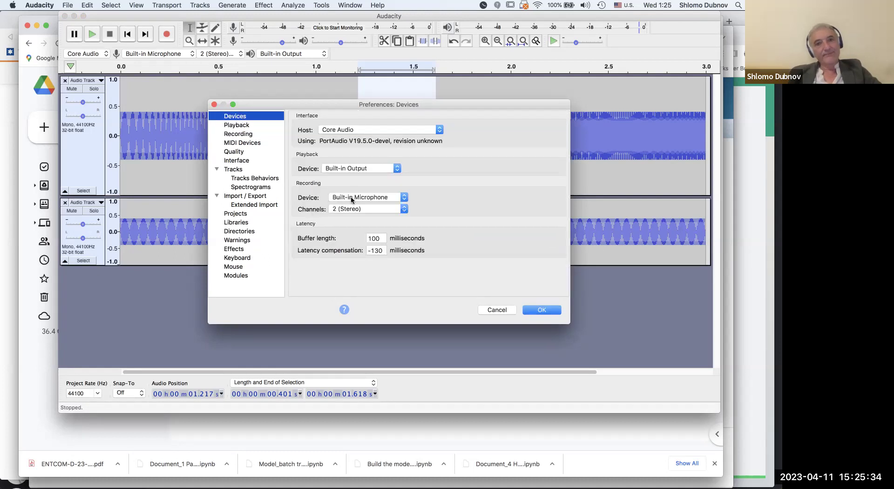
left_click(349, 168)
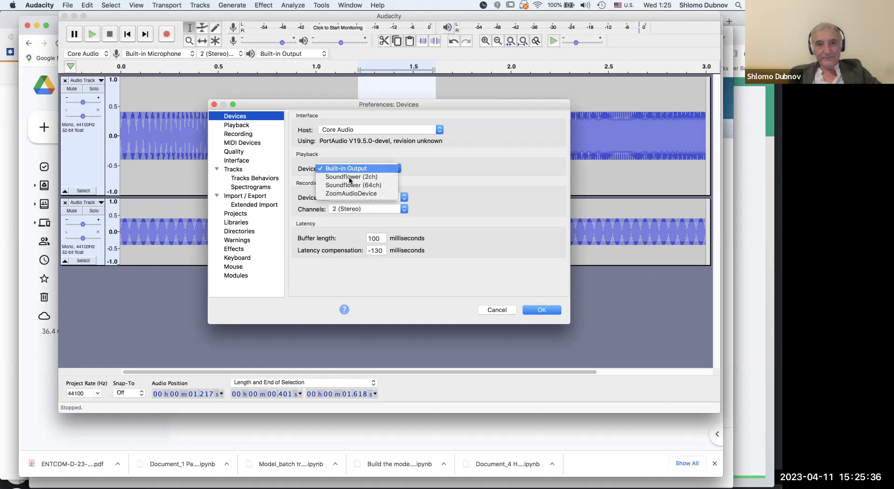
left_click(351, 195)
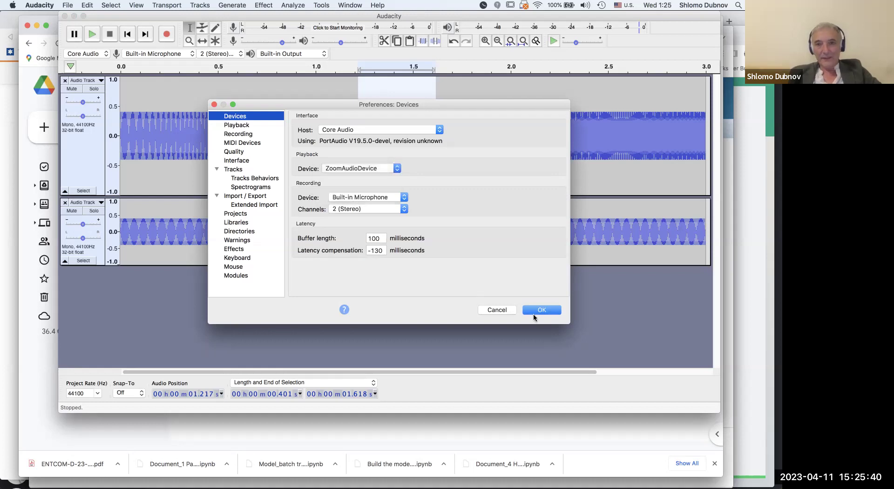
left_click(541, 309)
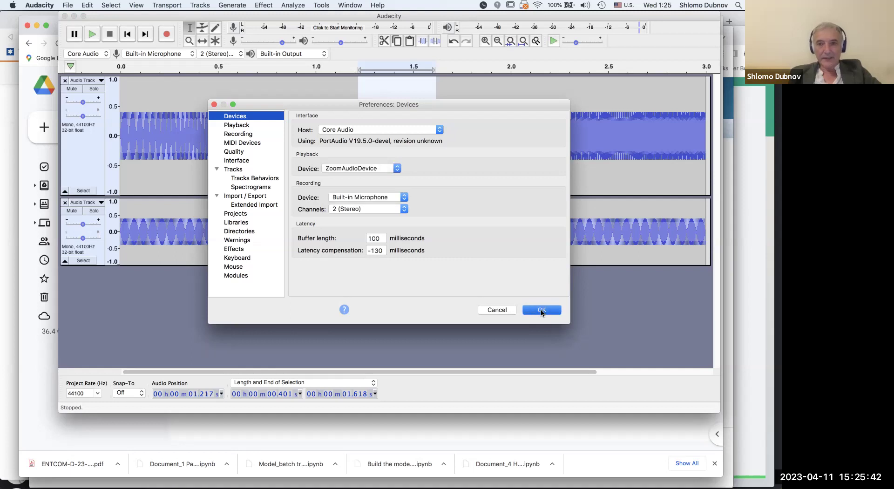
left_click(93, 34)
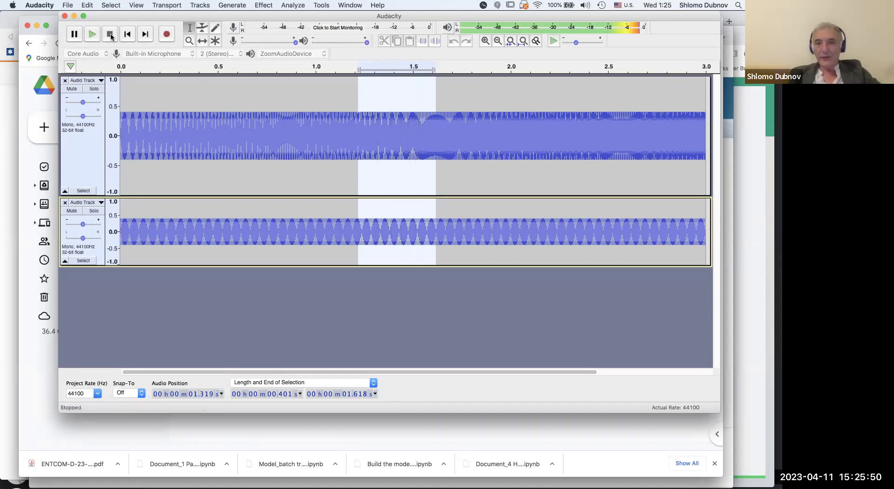
left_click(111, 34)
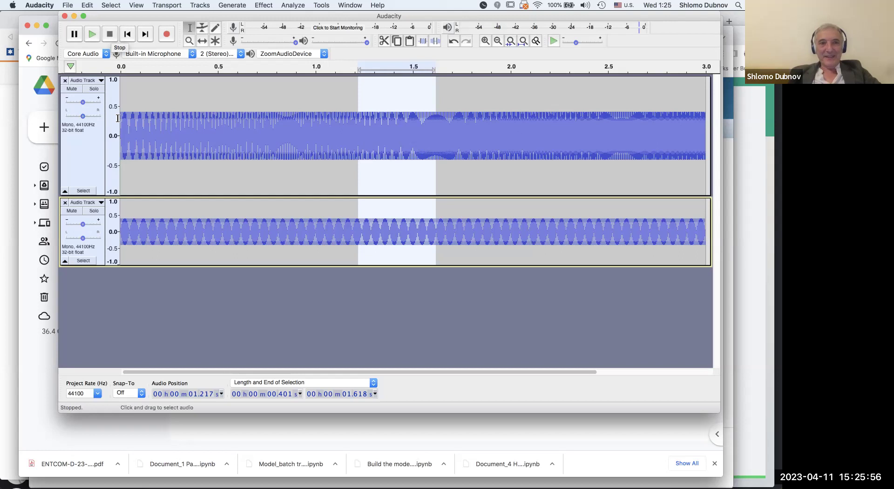
Step: Solo the 220 Hz tone track and play it from the start, then solo and play the chirp track
left_click(142, 103)
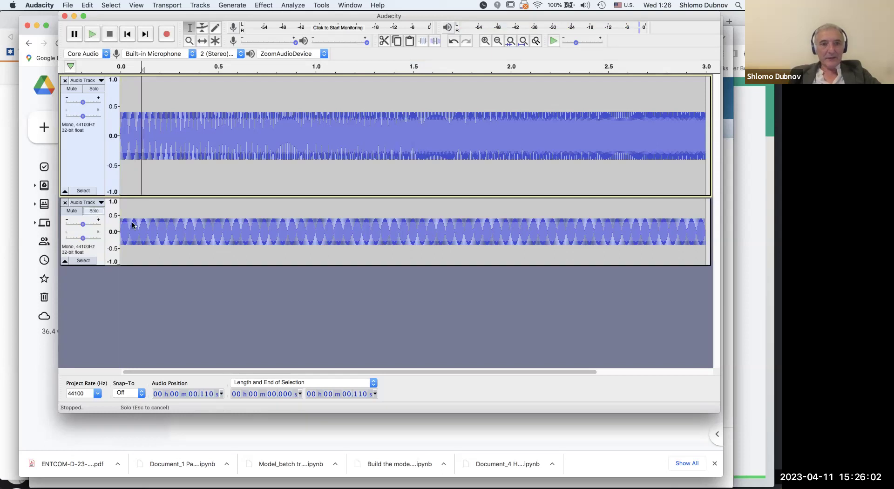
left_click(94, 210)
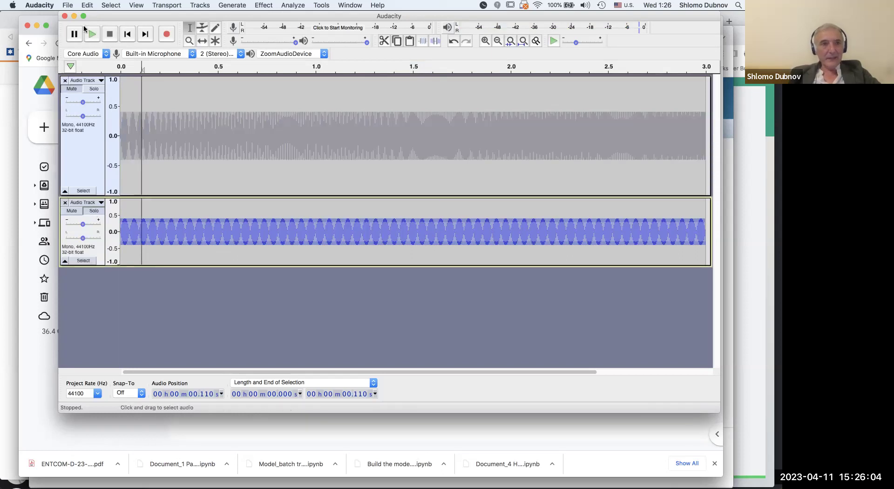
left_click(127, 34)
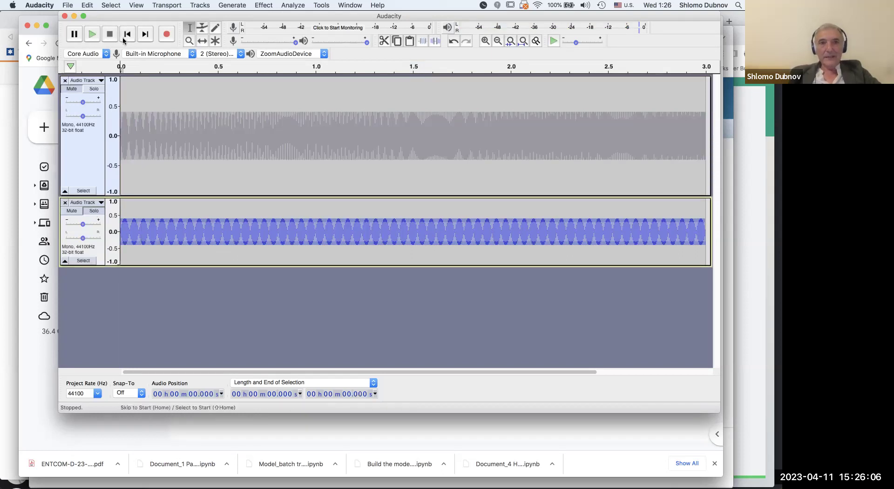
left_click(93, 35)
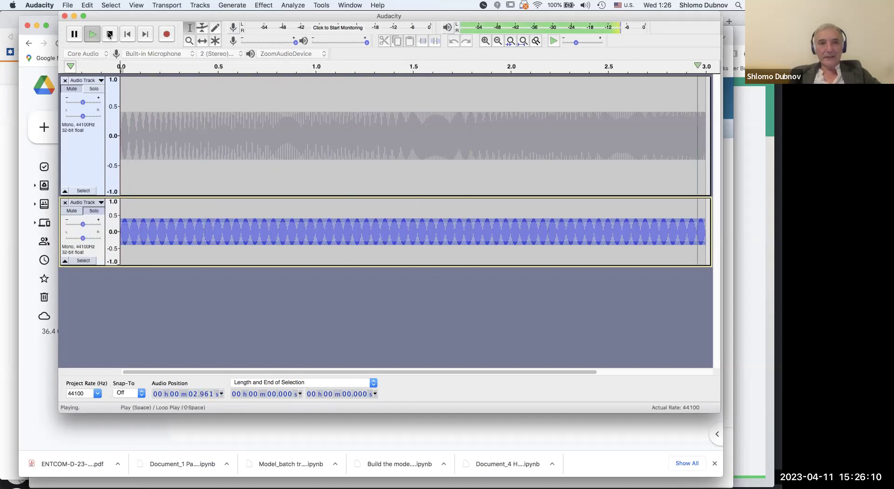
left_click(91, 91)
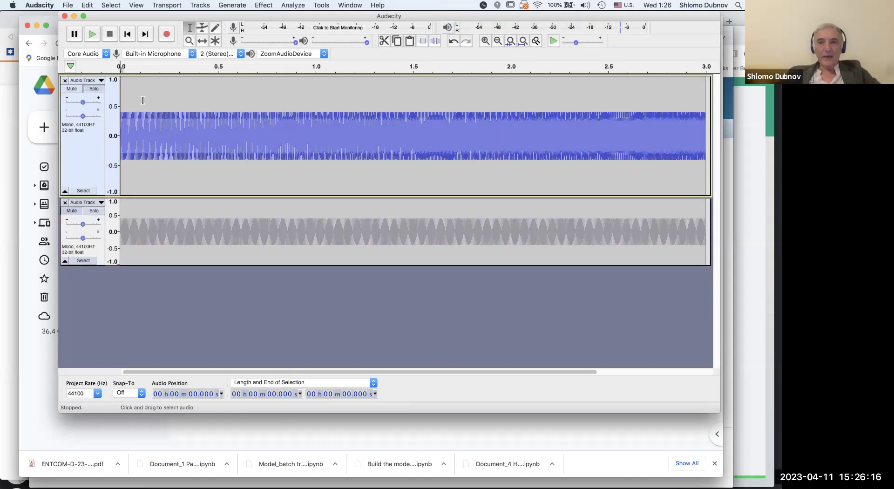
left_click(91, 35)
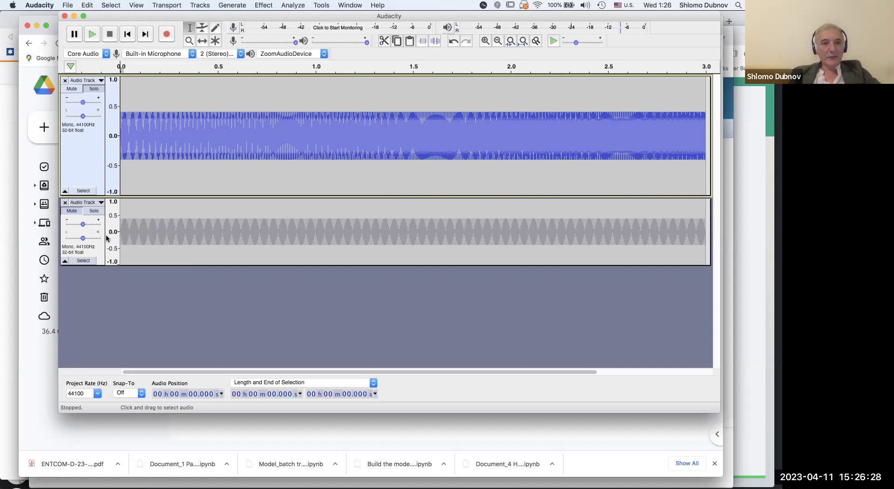
Step: Turn off soloing so both tracks are active, and select their first 0.110 s
left_click(95, 210)
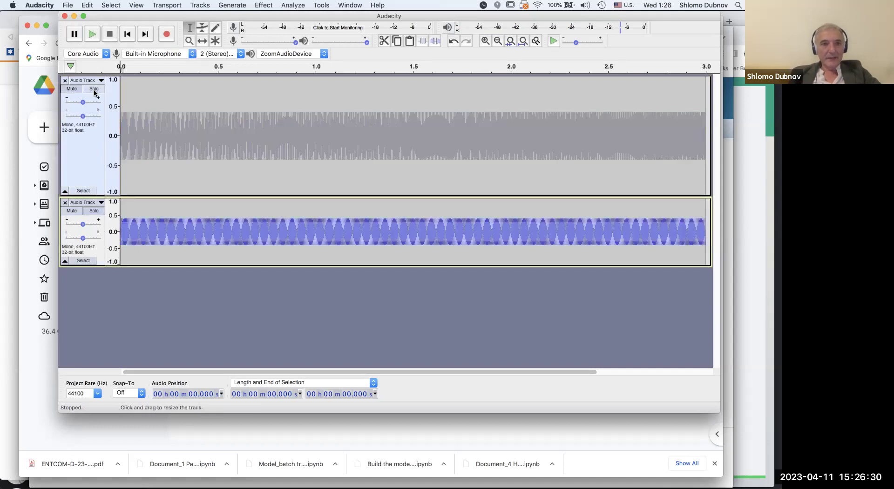
left_click(94, 89)
left_click(94, 89)
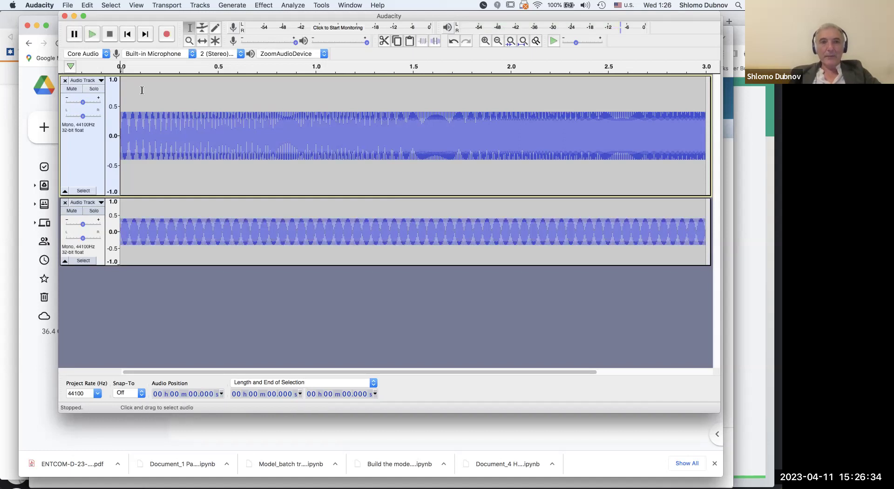
left_click_drag(143, 124, 118, 252)
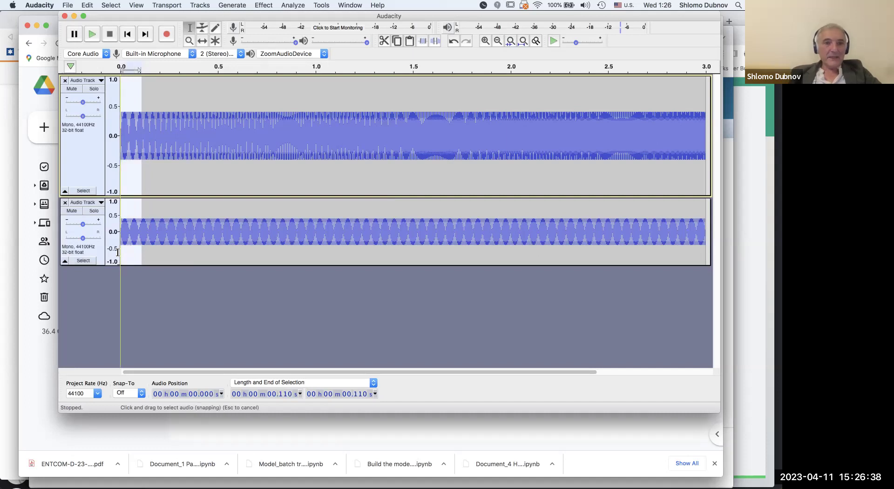
Step: Extend the selection to the first 0.210 s of both tracks and play that section
left_click_drag(160, 229, 158, 235)
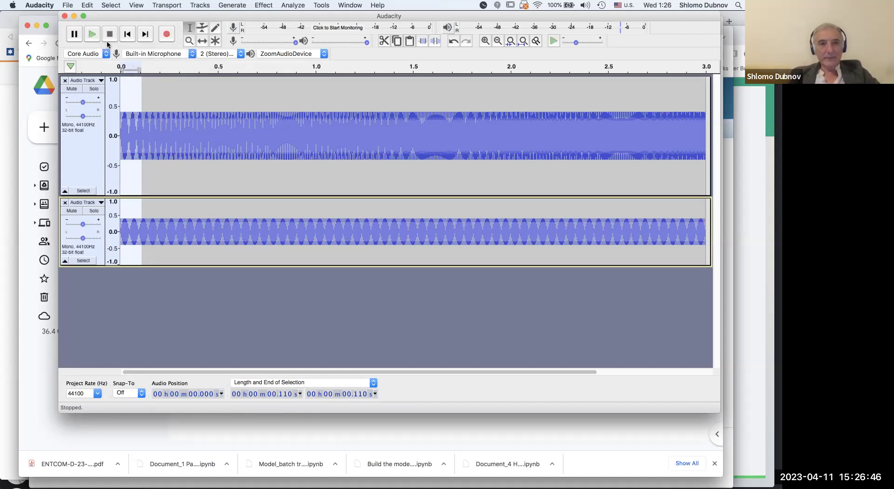
left_click_drag(160, 96, 119, 248)
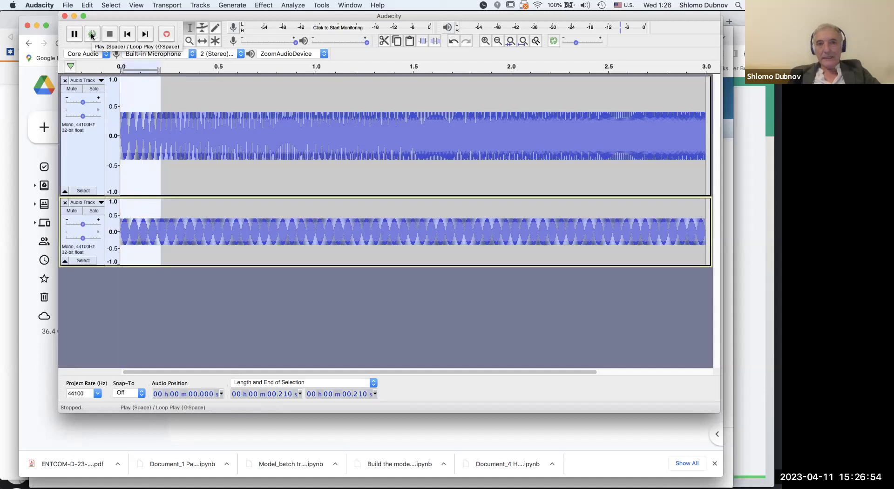
left_click(92, 35)
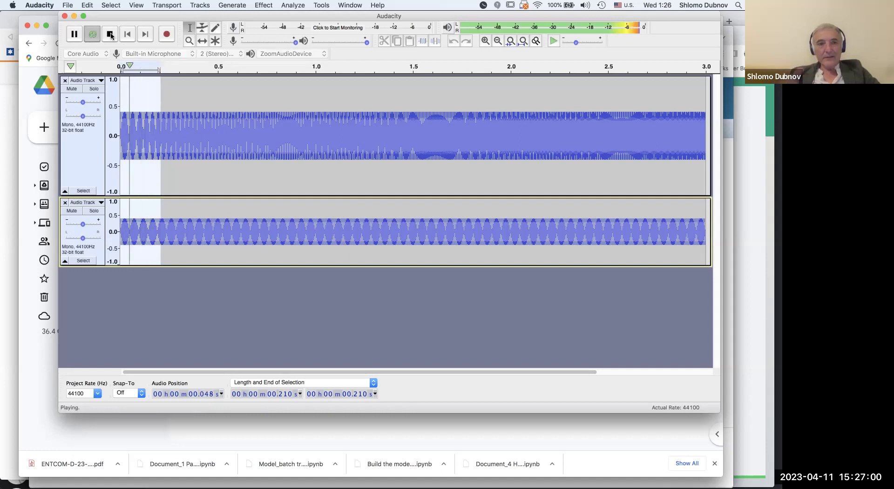
left_click(110, 34)
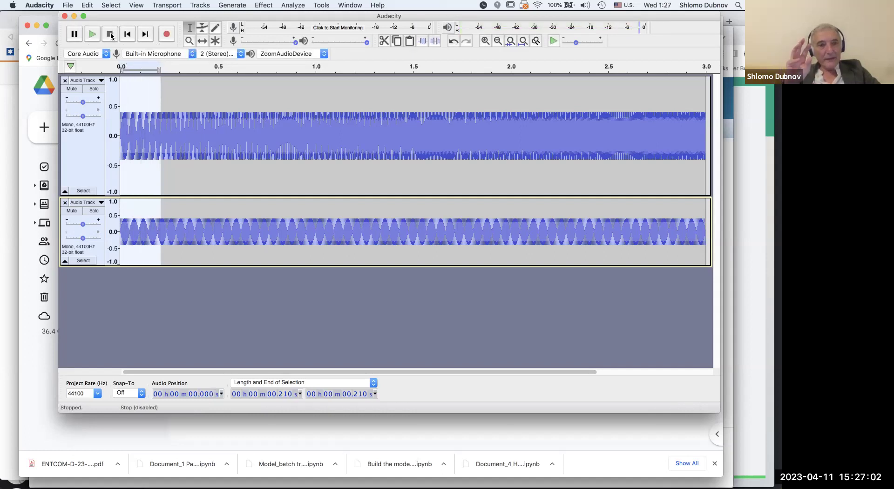
Step: Select 0.224 to 0.427 s across both tracks and play that section
left_click(162, 91)
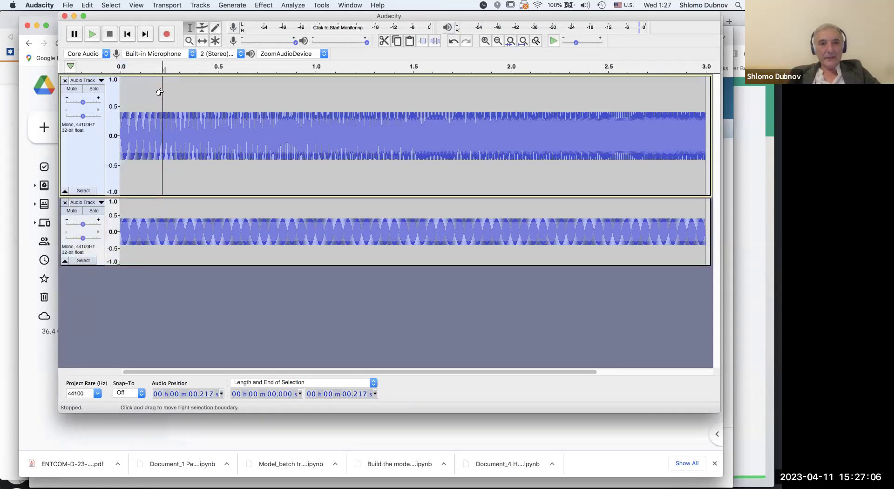
left_click_drag(165, 170, 199, 246)
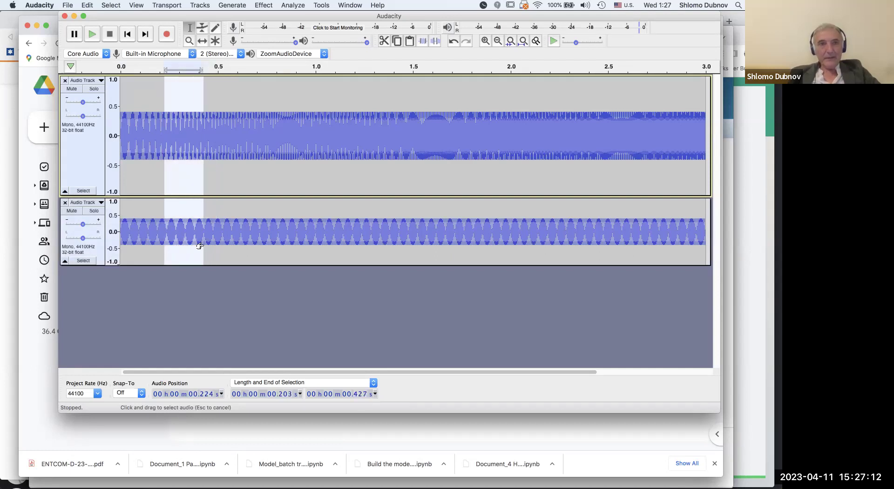
left_click(90, 35)
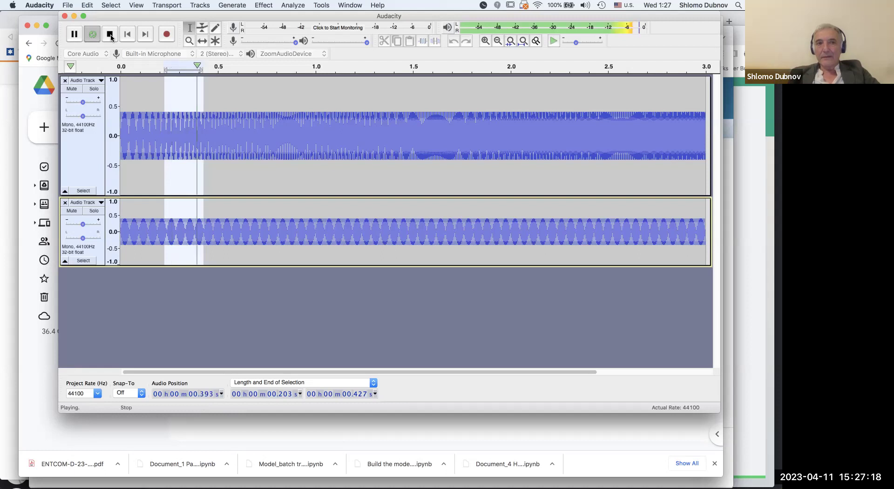
left_click(111, 37)
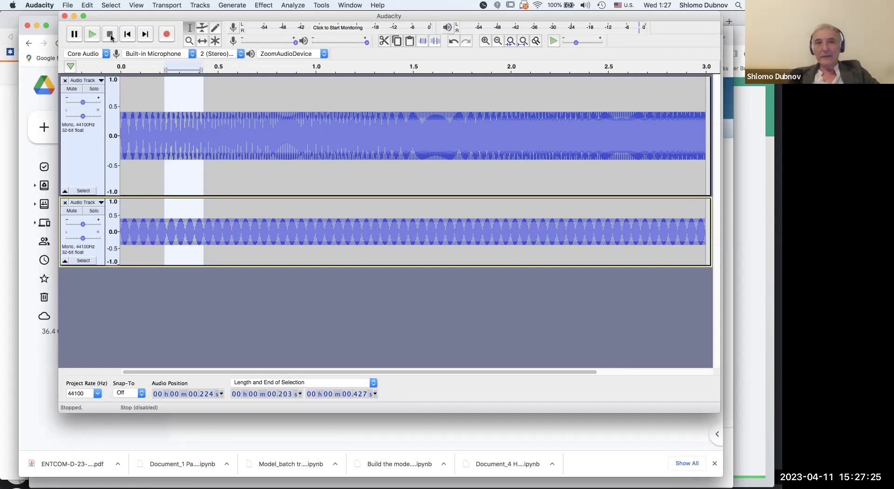
Step: Select 0.446 to 0.730 s across both tracks and play that section
left_click(207, 114)
left_click_drag(205, 124, 262, 247)
left_click(92, 35)
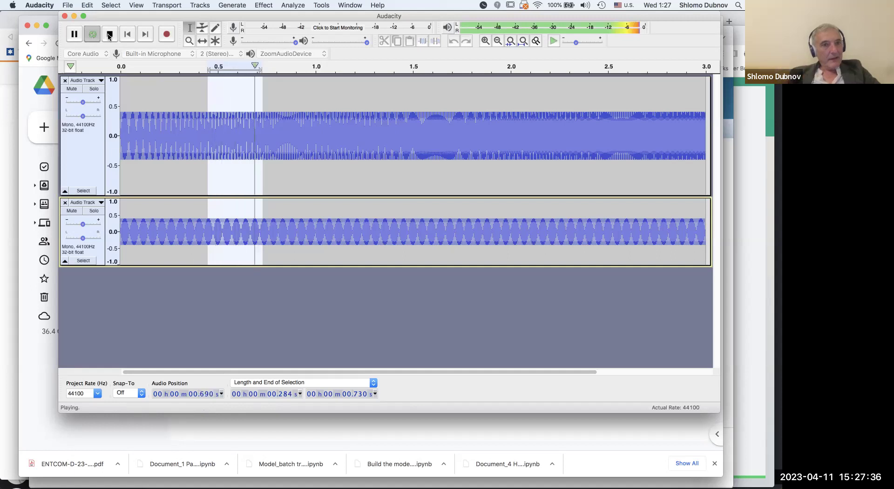
left_click(109, 34)
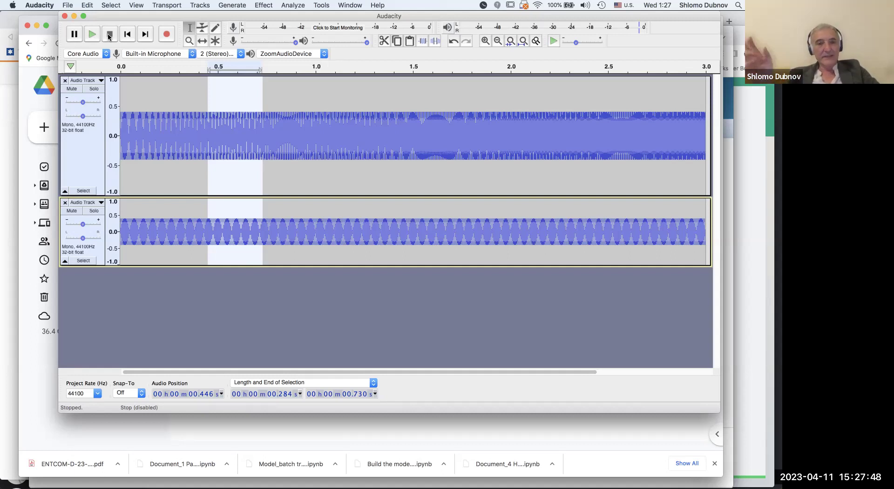
Step: Select 0.733 to 1.062 s across both tracks and play that section
left_click(261, 102)
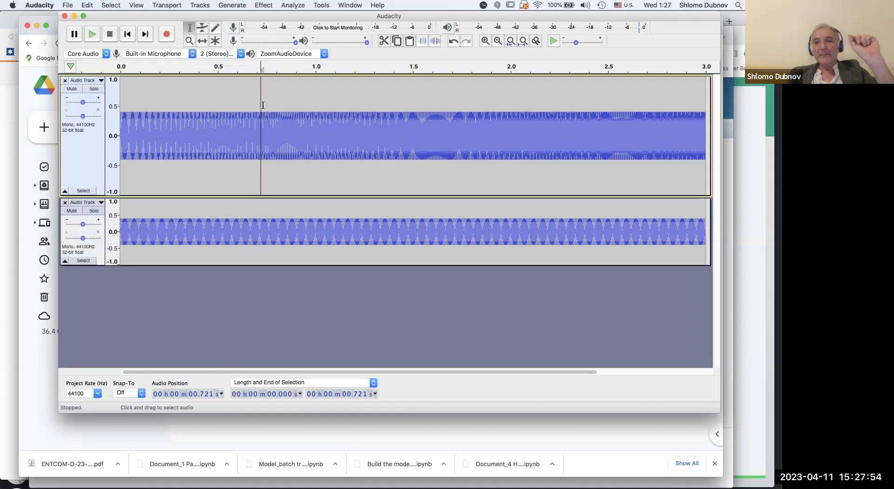
left_click_drag(263, 105, 328, 241)
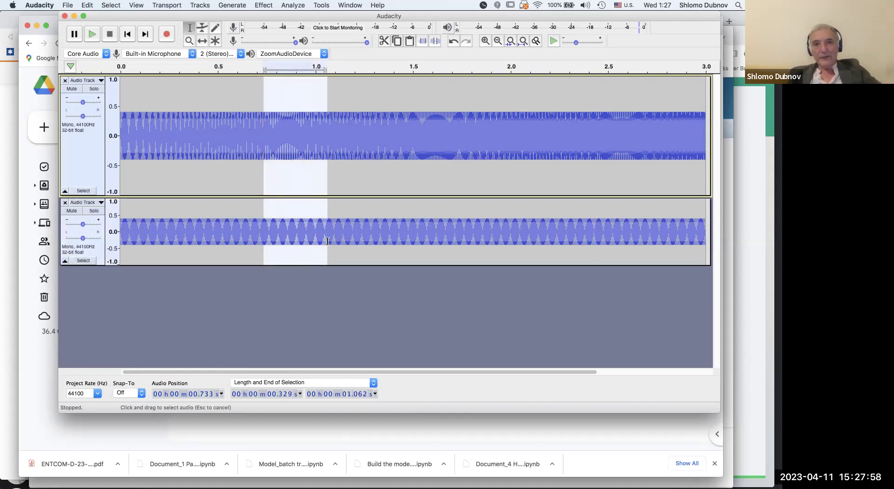
left_click(90, 34)
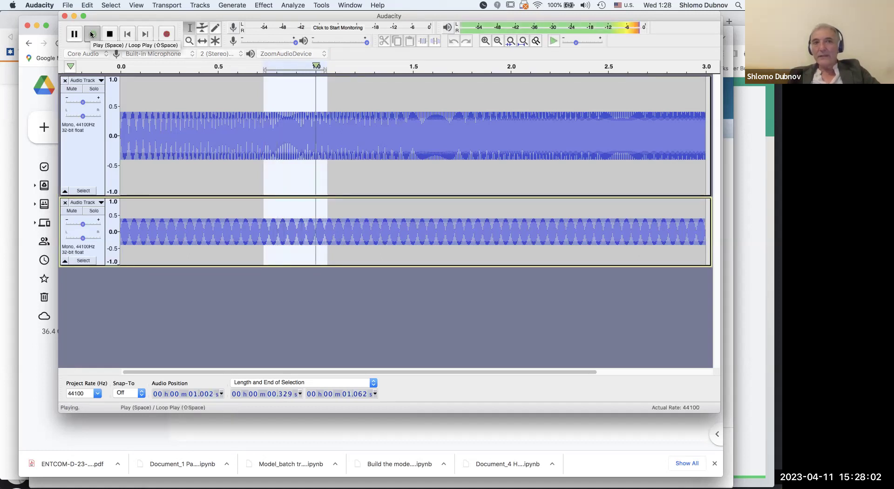
left_click(109, 34)
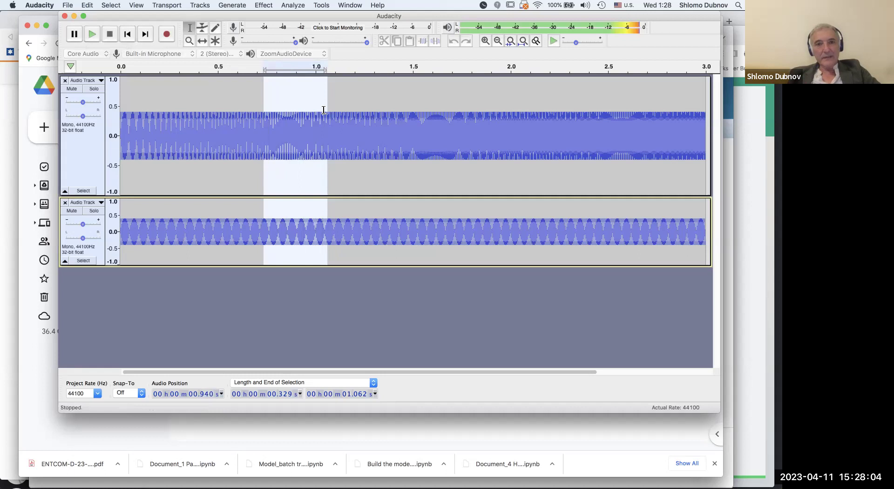
Step: Select a 0.377 s section ending at 1.458 s across both tracks and play it
left_click(330, 102)
left_click_drag(332, 237, 401, 240)
left_click(92, 34)
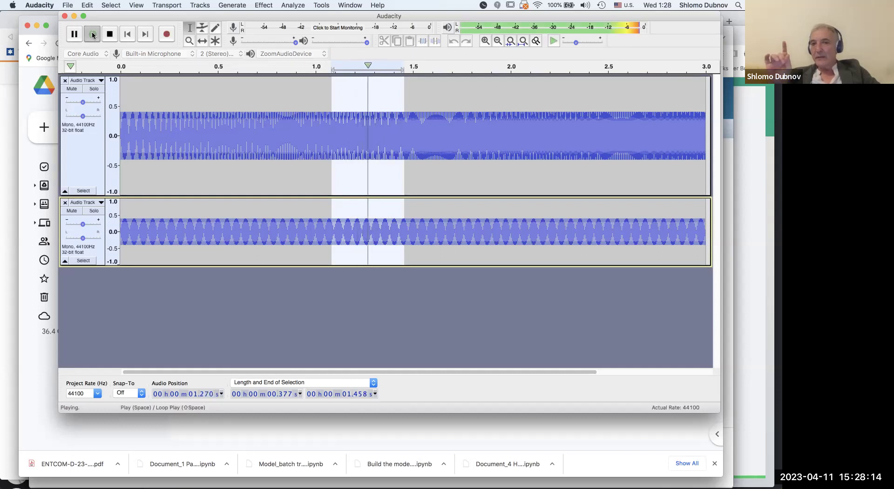
left_click(110, 34)
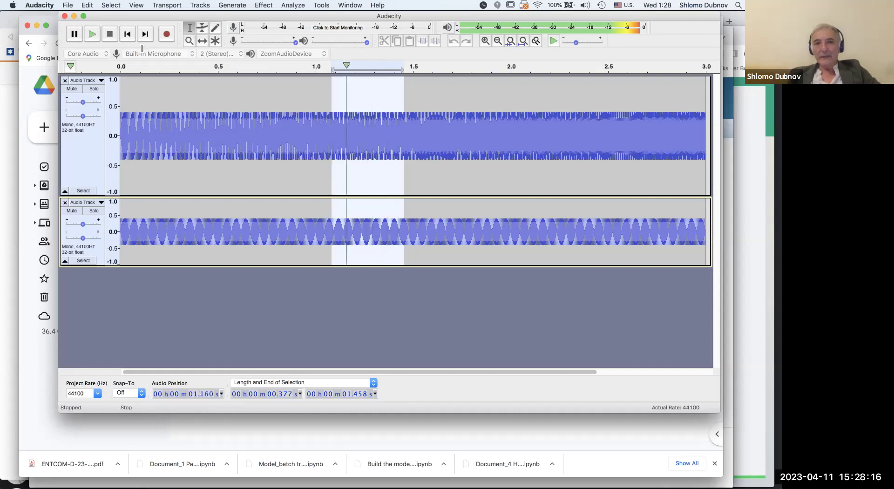
Step: Select 1.592 to 1.936 s across both tracks and play that section
left_click_drag(432, 153, 496, 239)
left_click(92, 35)
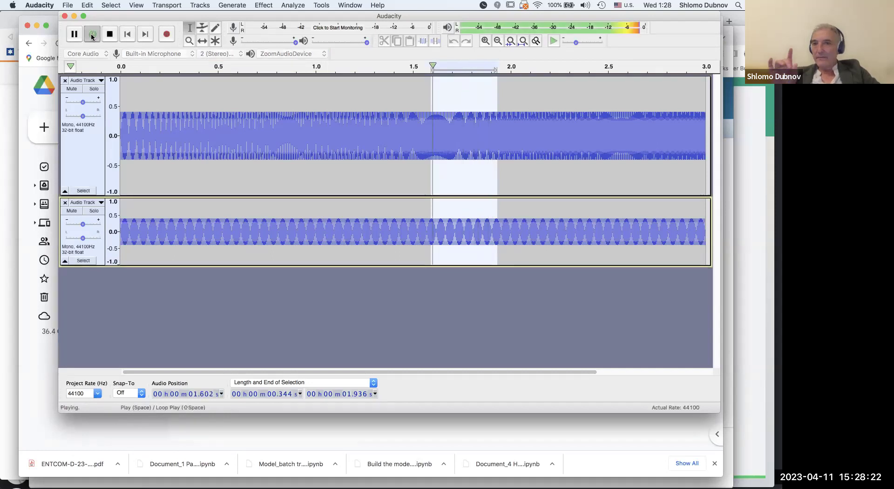
left_click(110, 34)
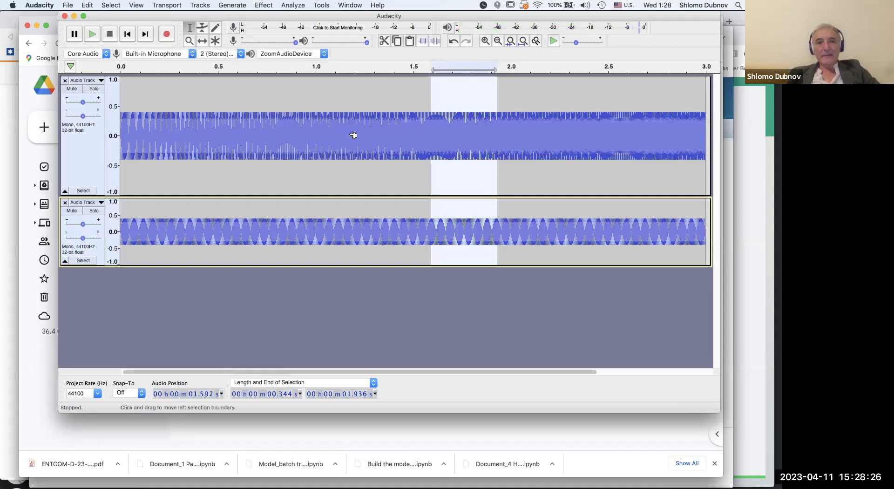
Step: Switch to Google Chrome, checking the Zoom meeting on the way
key("super+Tab")
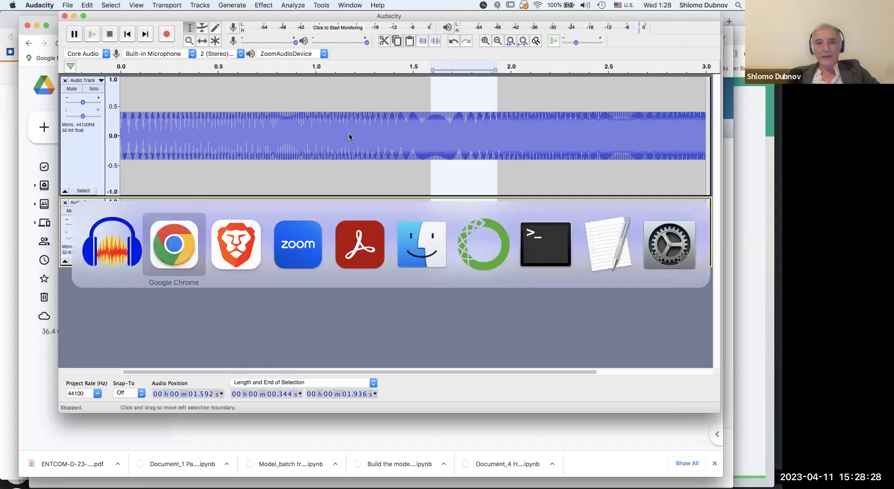
key("super+Tab")
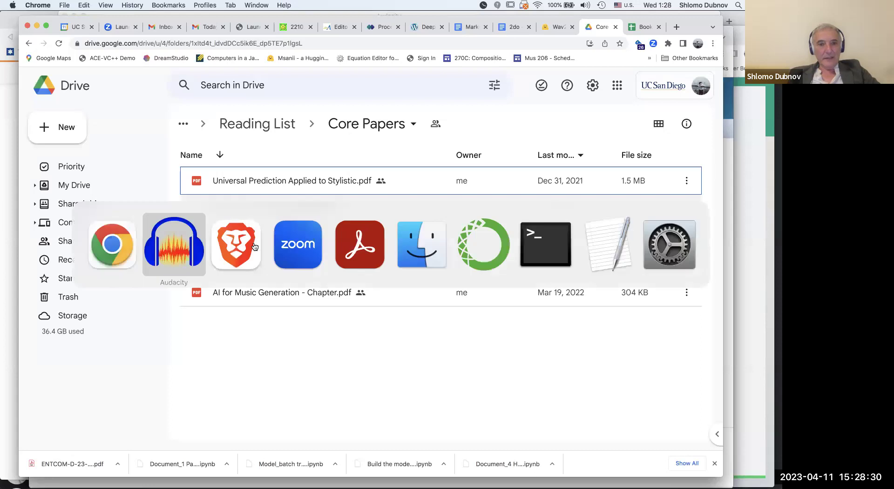
left_click(287, 255)
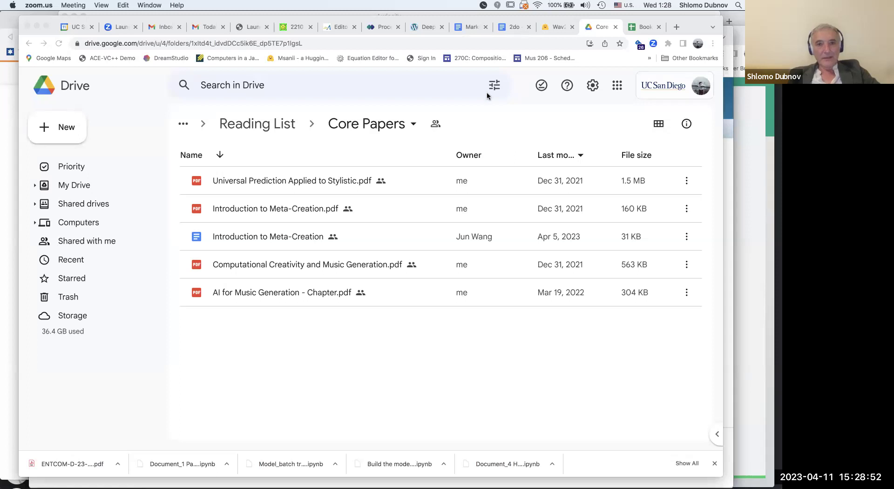
left_click(495, 140)
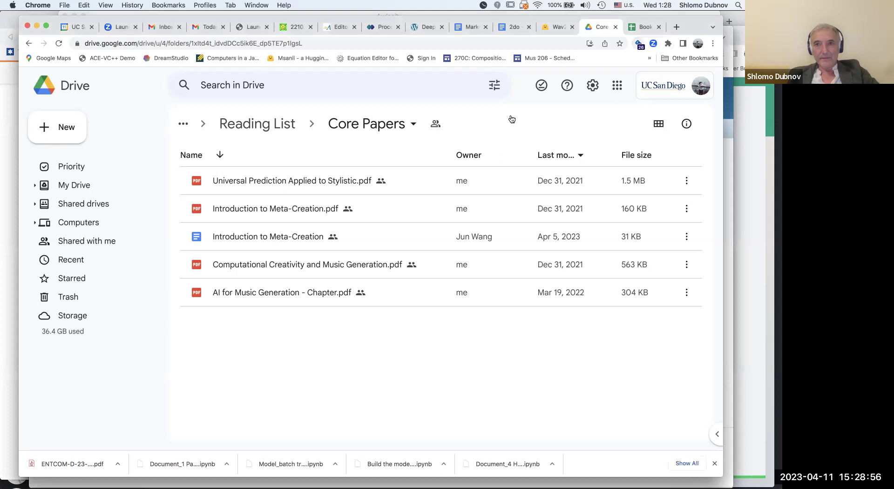
Step: Bring up the browser window holding the 270C course site, open the Roughness.pptx presentation there, and present its Tonal interactions slide full screen
key("ctrl+m")
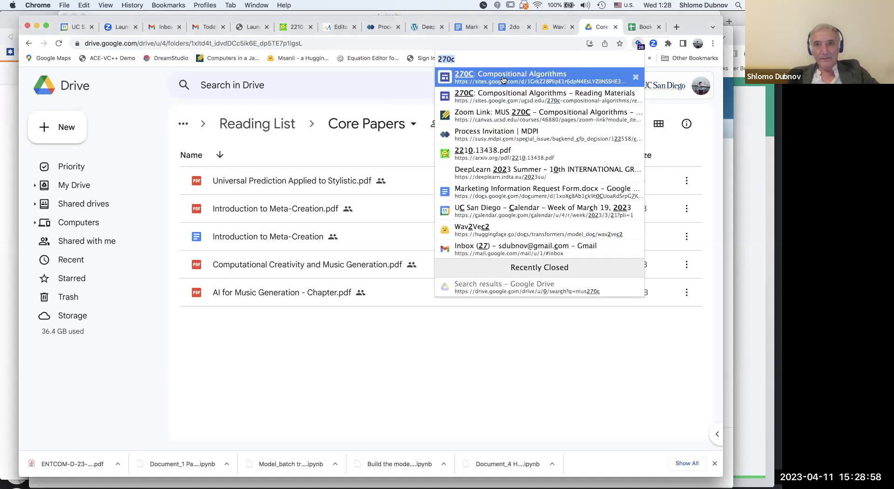
key("Escape")
key("super+Tab")
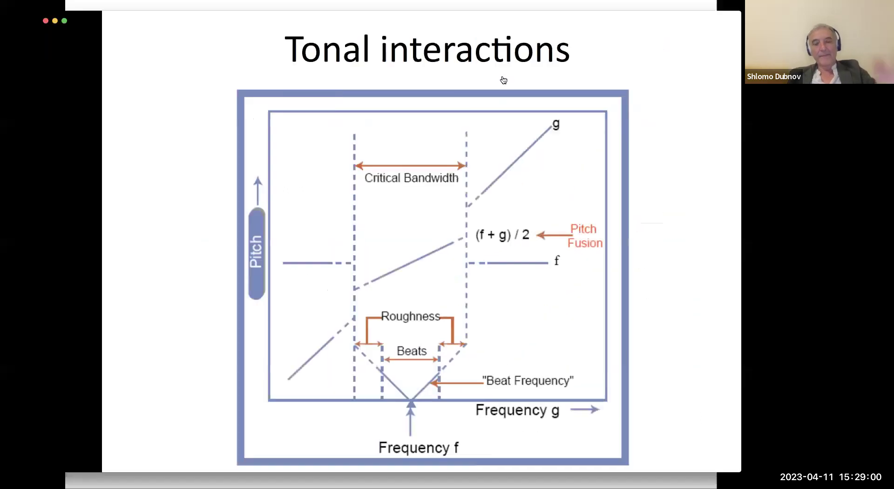
key("super+grave")
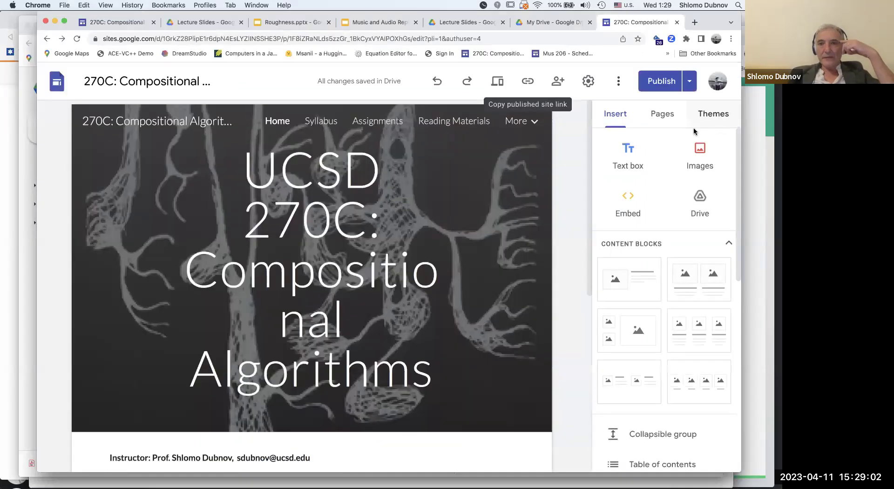
left_click(277, 23)
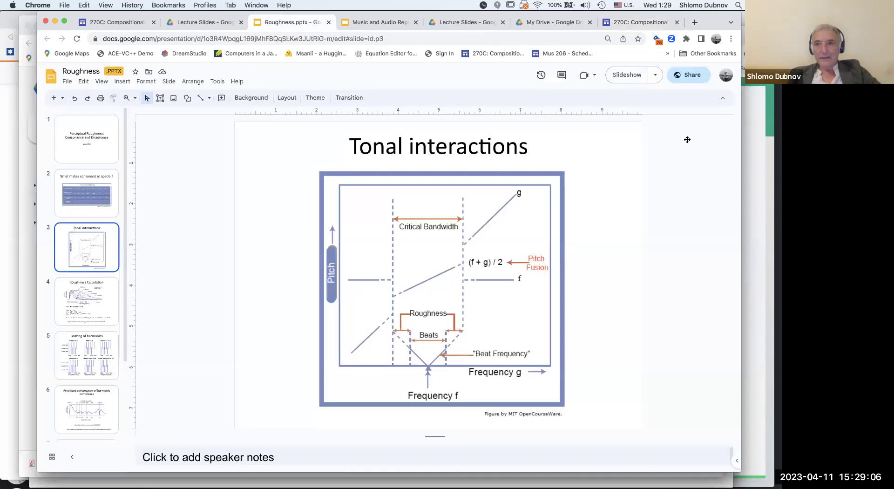
left_click(626, 75)
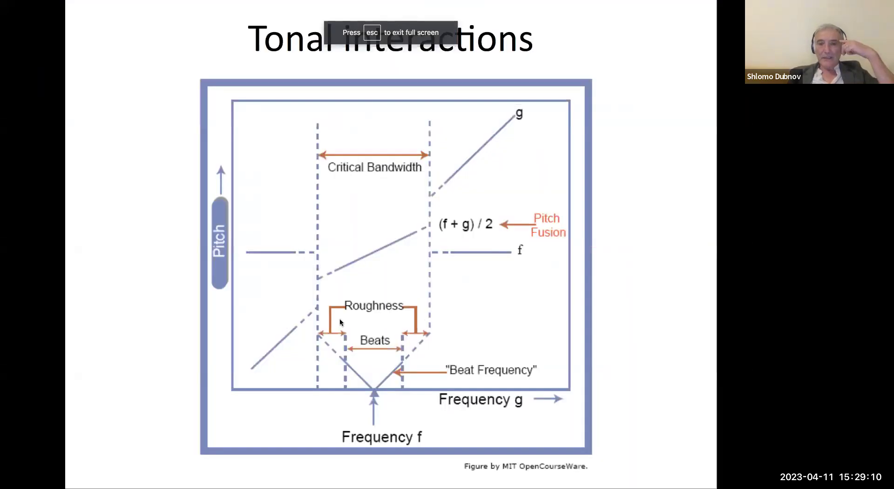